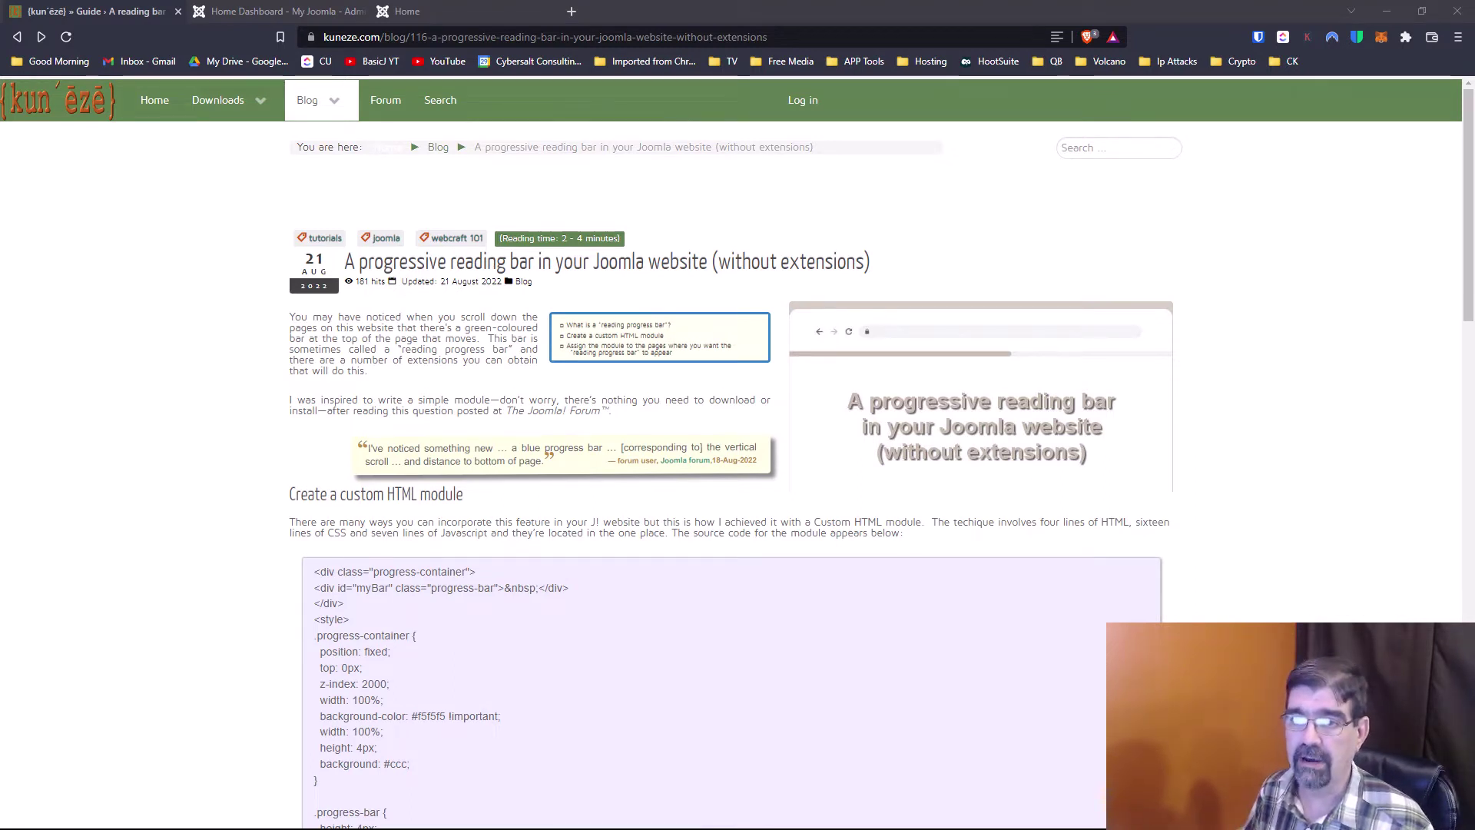
- Open the admin Users list, which shows the single Administrator account
{"action": "left_click", "coordinate": [264, 10]}
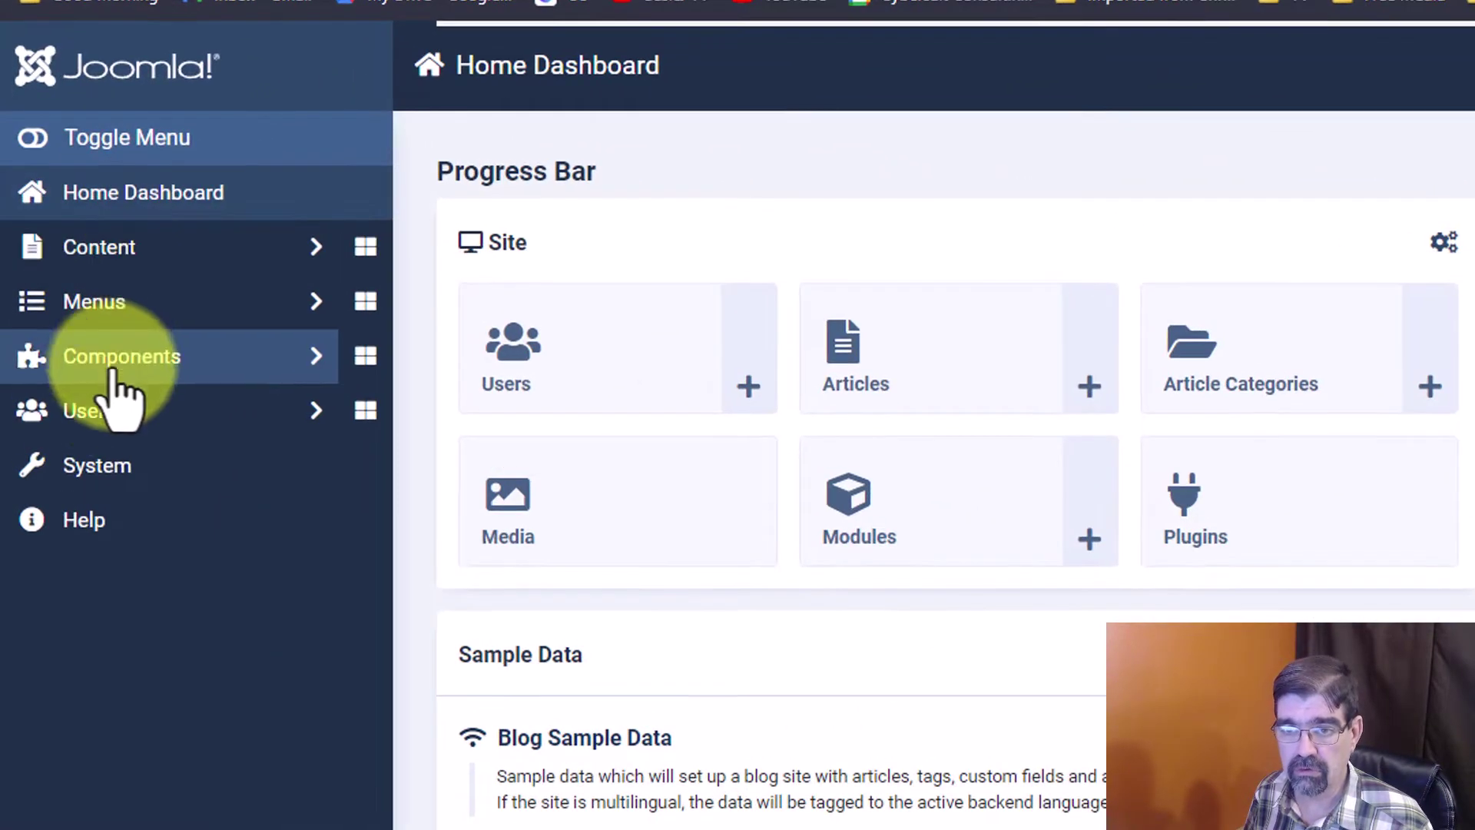
{"action": "left_click", "coordinate": [115, 407]}
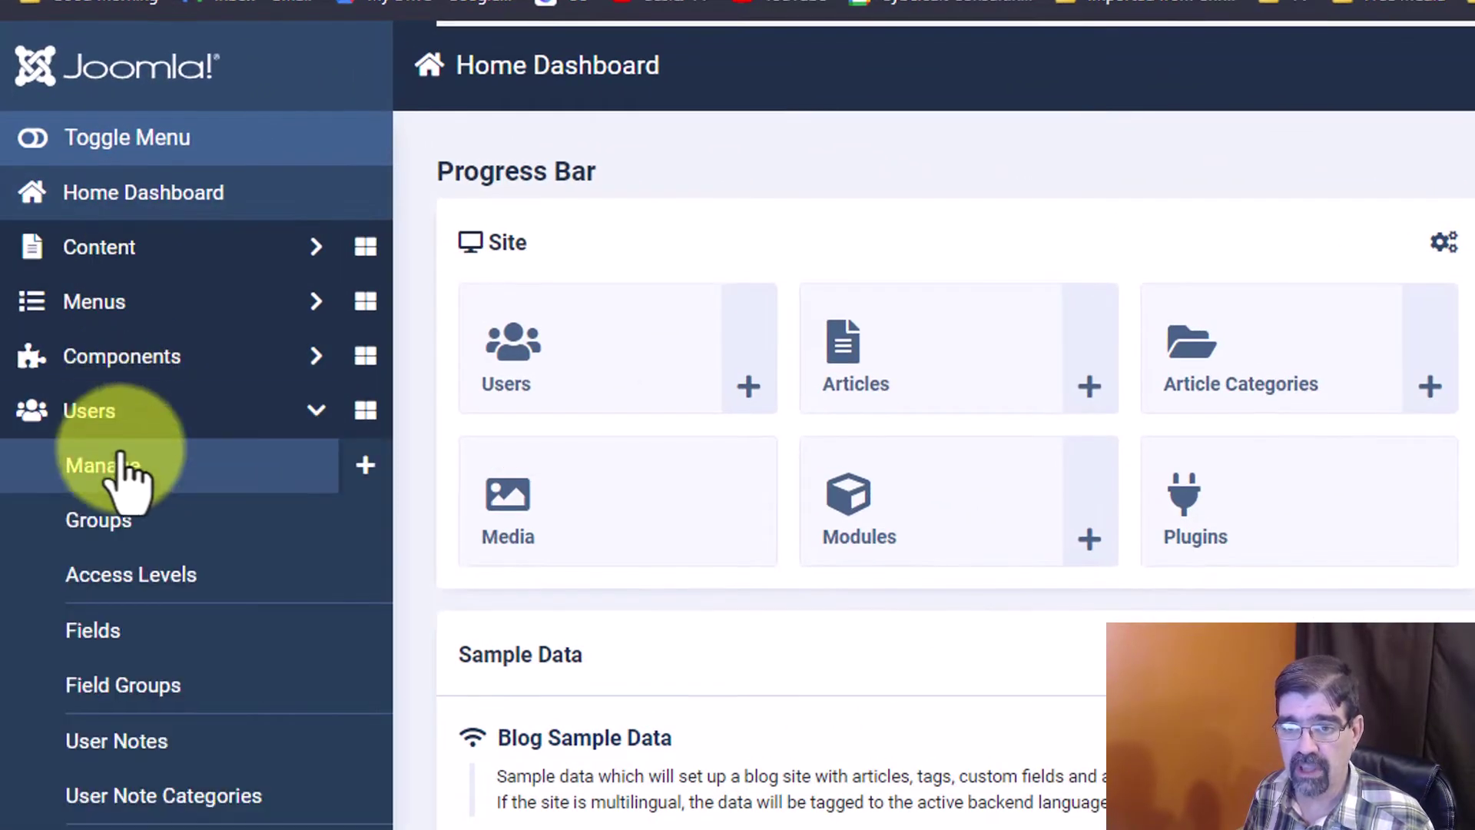
{"action": "left_click", "coordinate": [115, 465]}
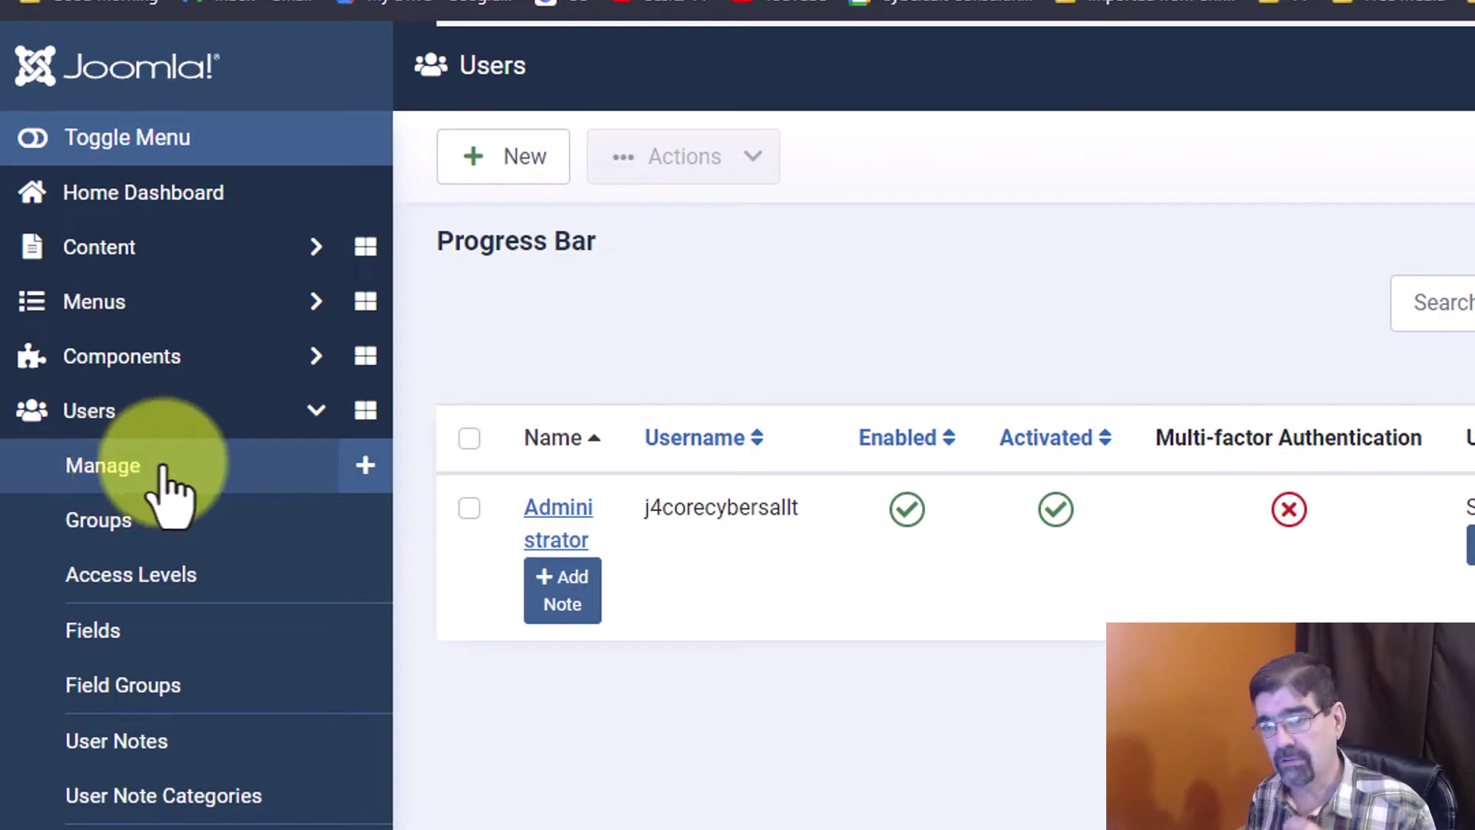
- Set the Administrator account's editor to Editor - CodeMirror and save the profile
{"action": "left_click", "coordinate": [550, 507]}
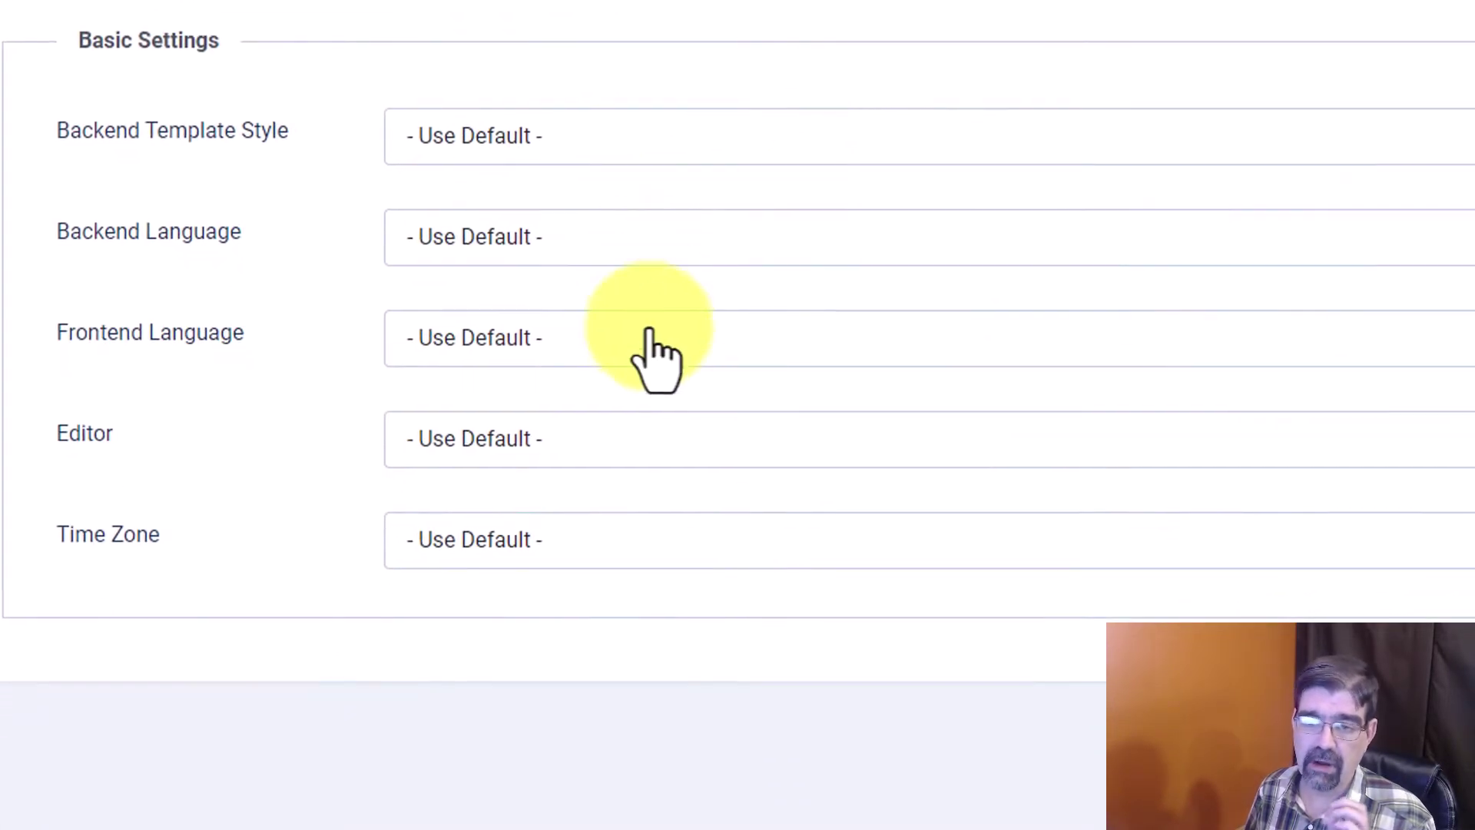
{"action": "left_click", "coordinate": [749, 773]}
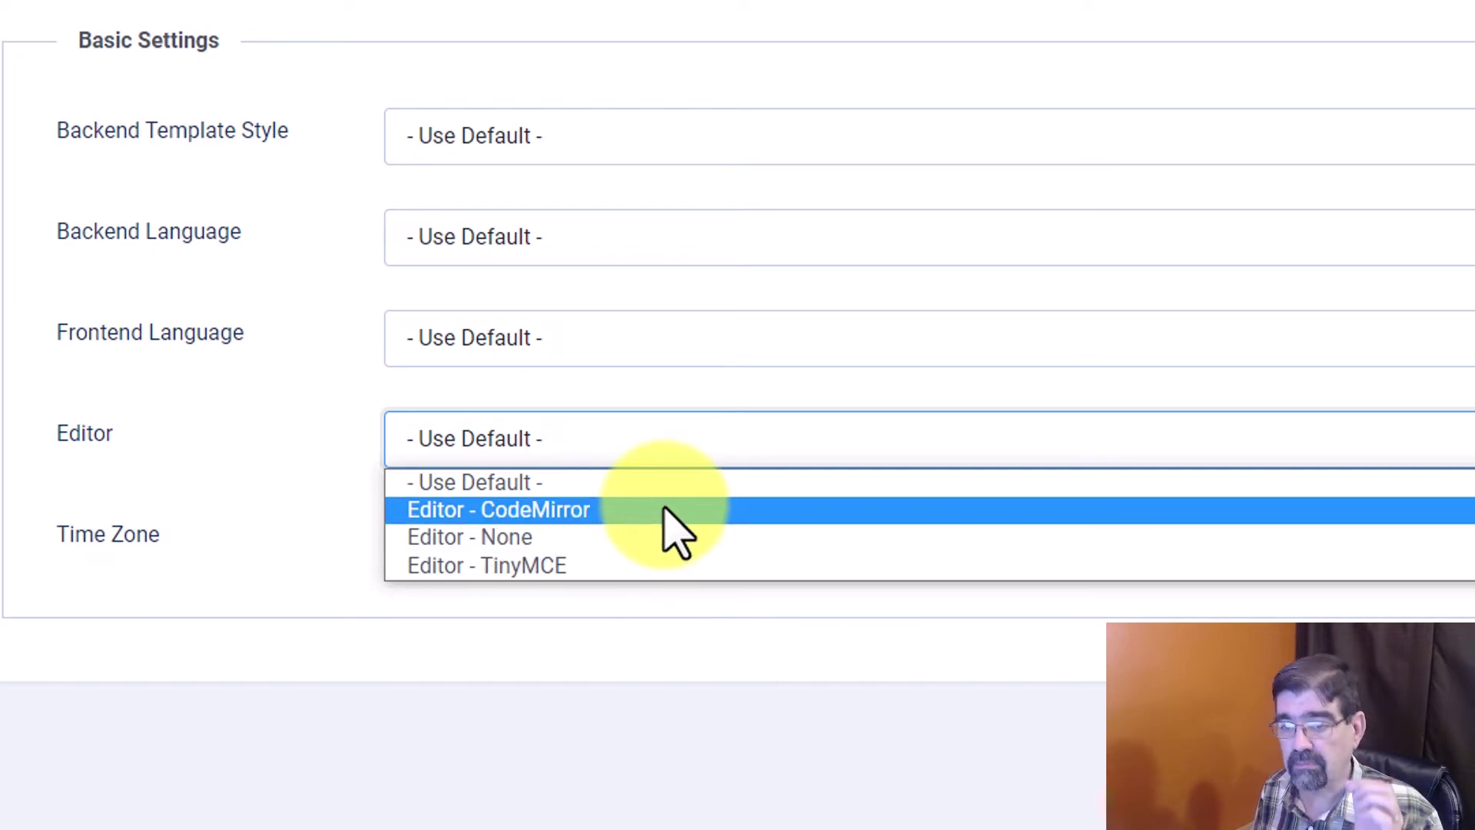
{"action": "left_click", "coordinate": [664, 508]}
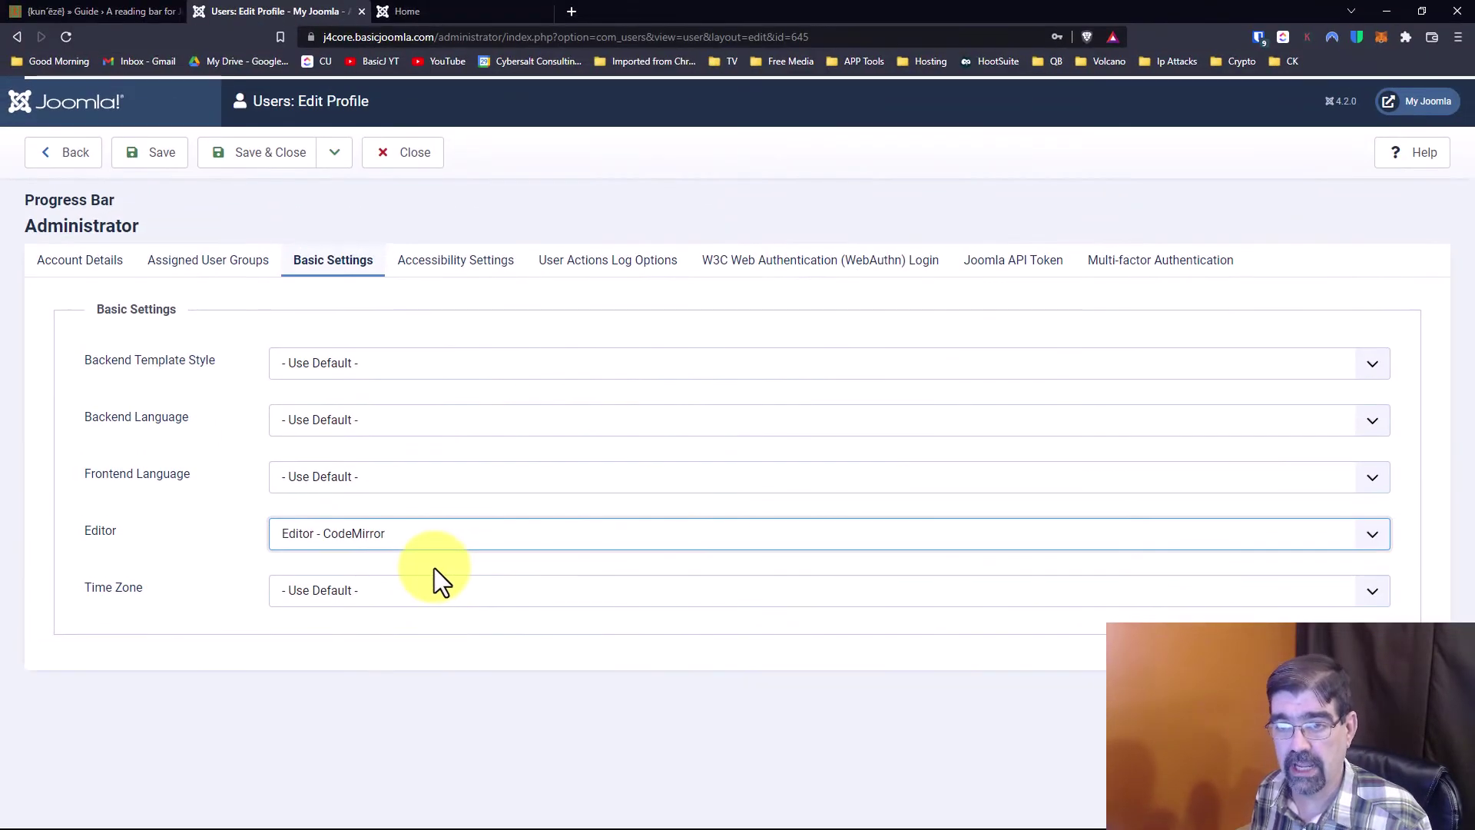
{"action": "left_click", "coordinate": [271, 157]}
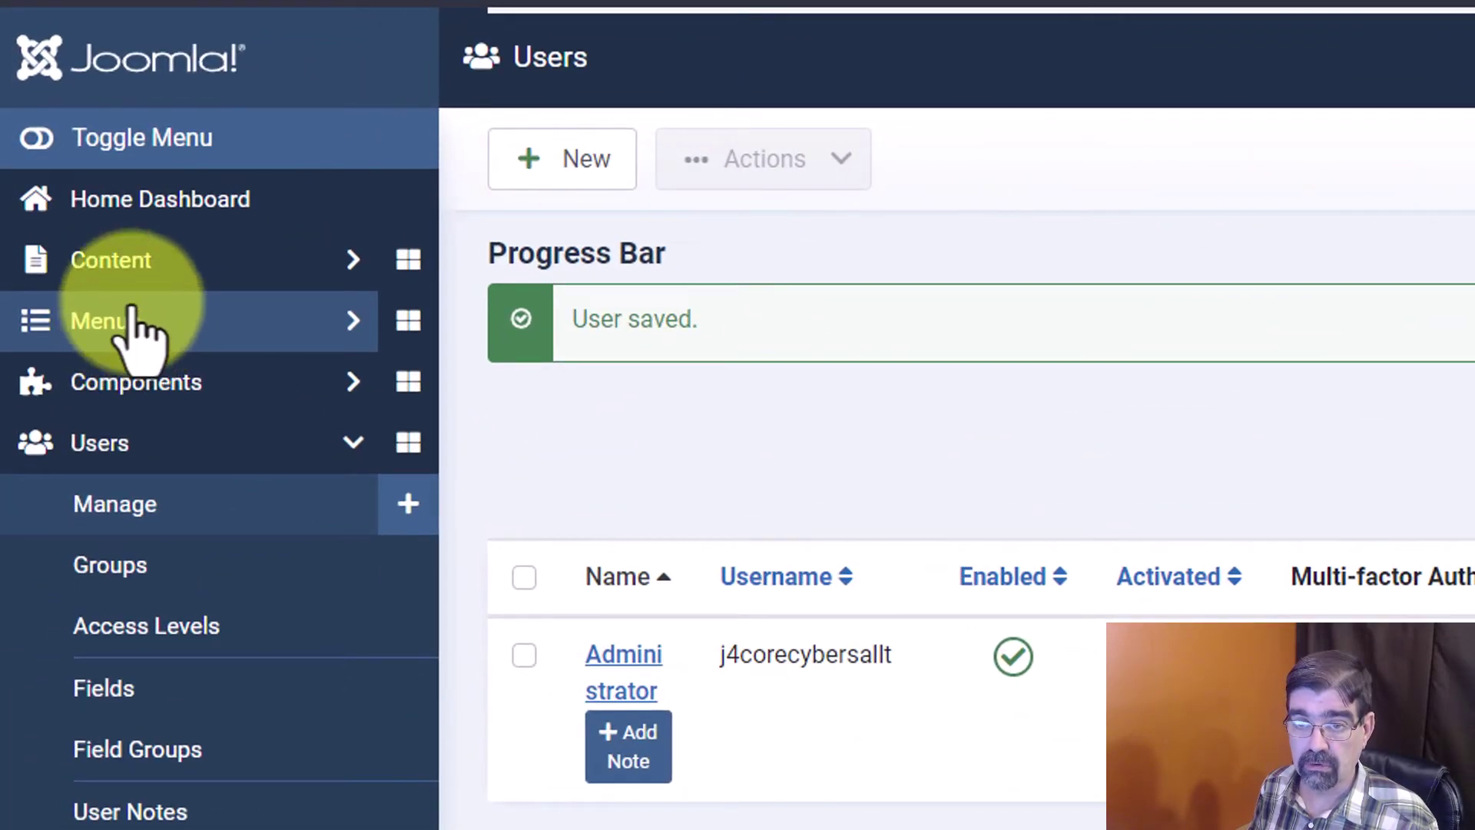
- Search the site module types for 'custom' and start a new Custom module
{"action": "left_click", "coordinate": [120, 263]}
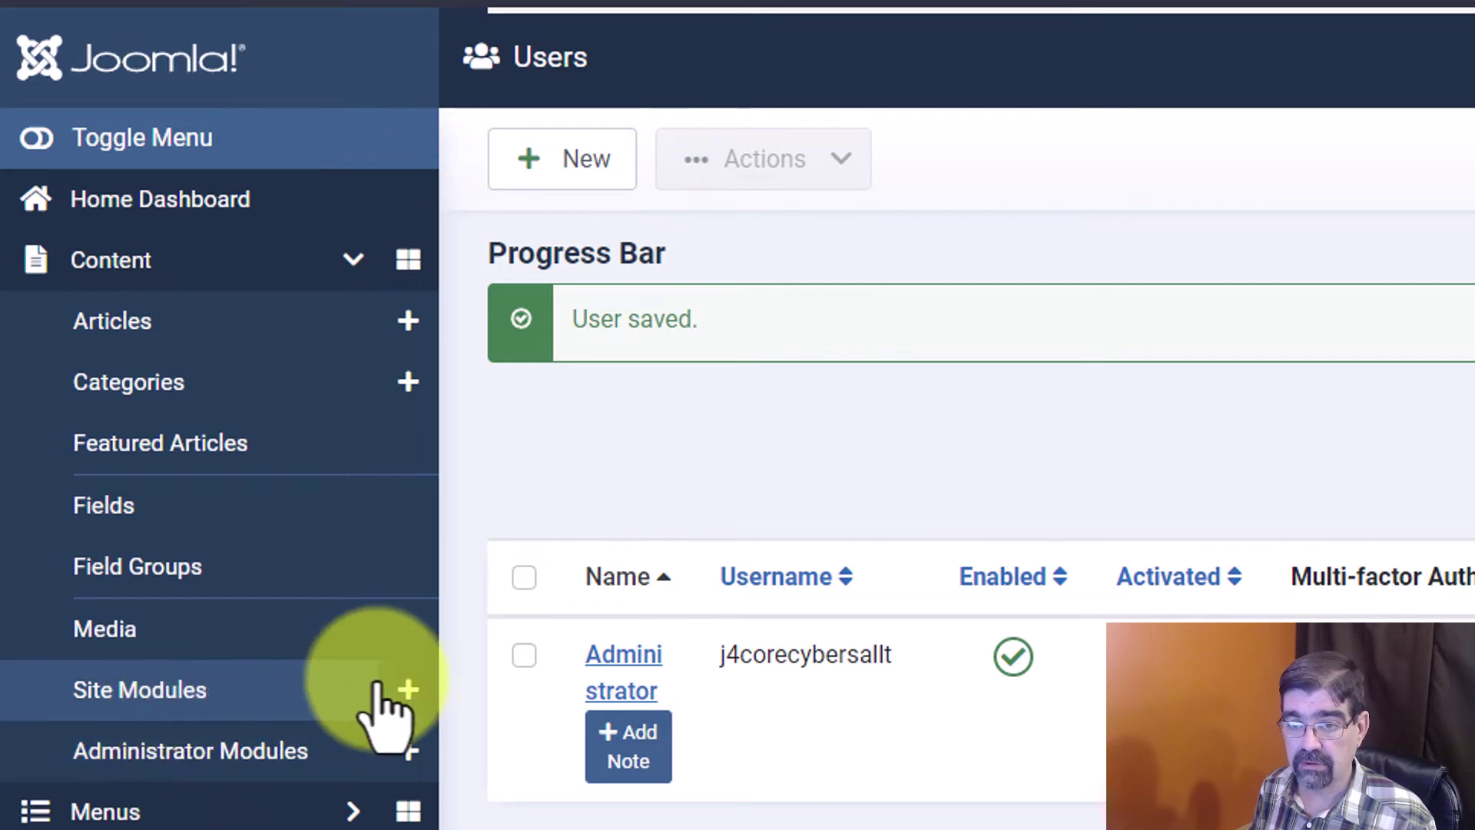
{"action": "left_click", "coordinate": [407, 690]}
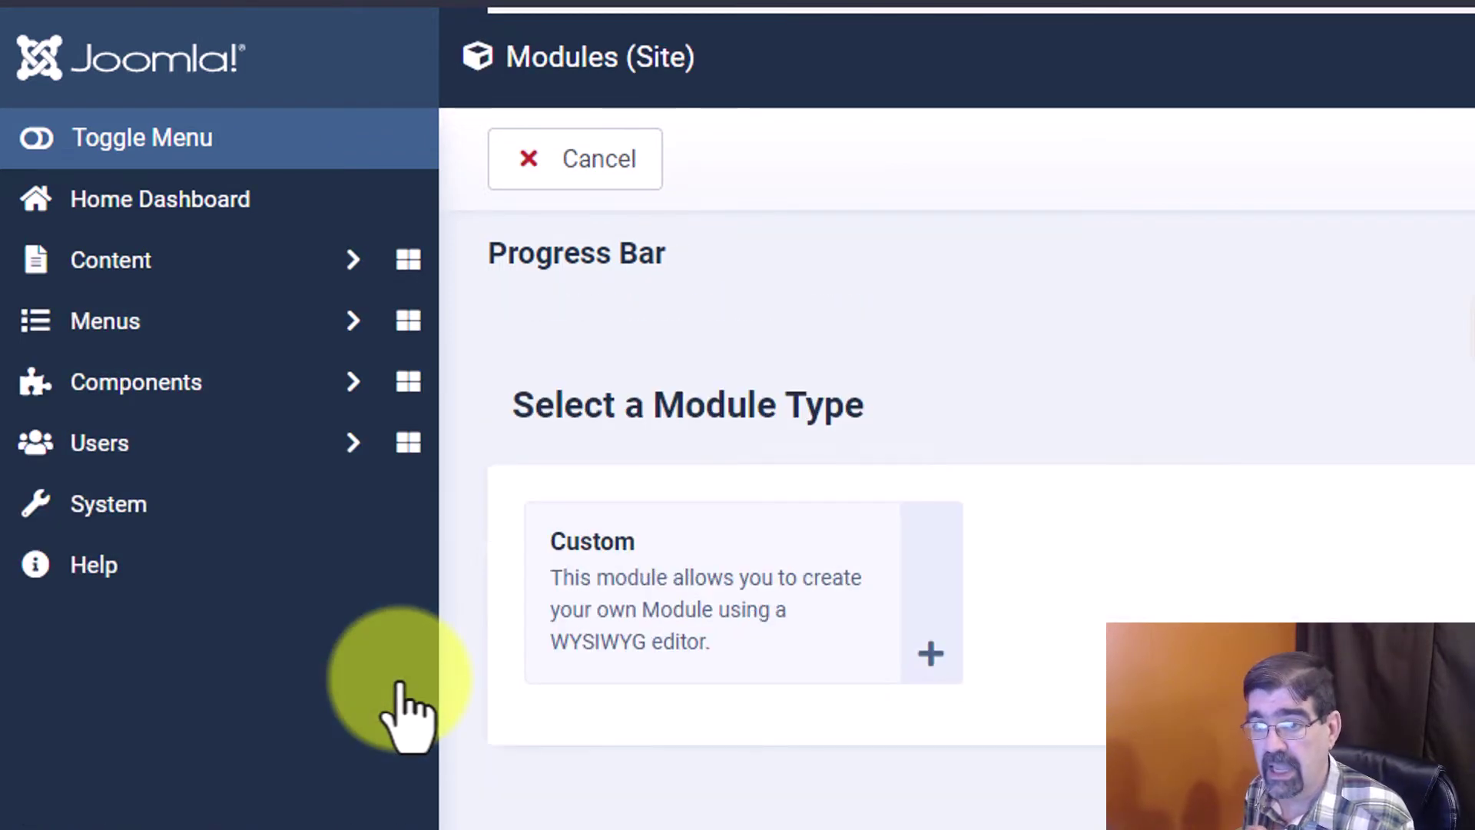
{"action": "type", "text": "cust"}
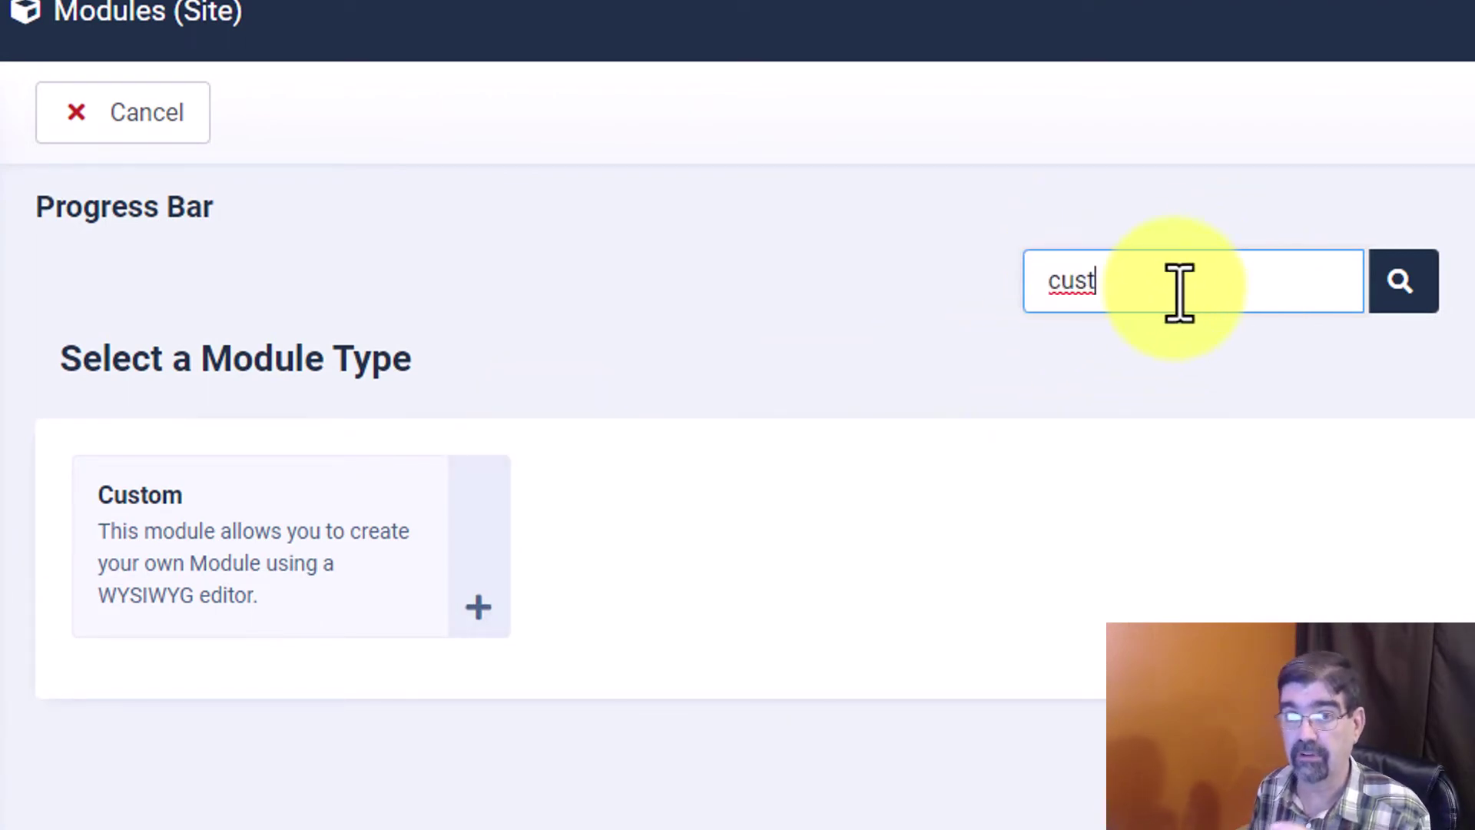
{"action": "left_click_drag", "start_coordinate": [1193, 297], "coordinate": [1037, 297]}
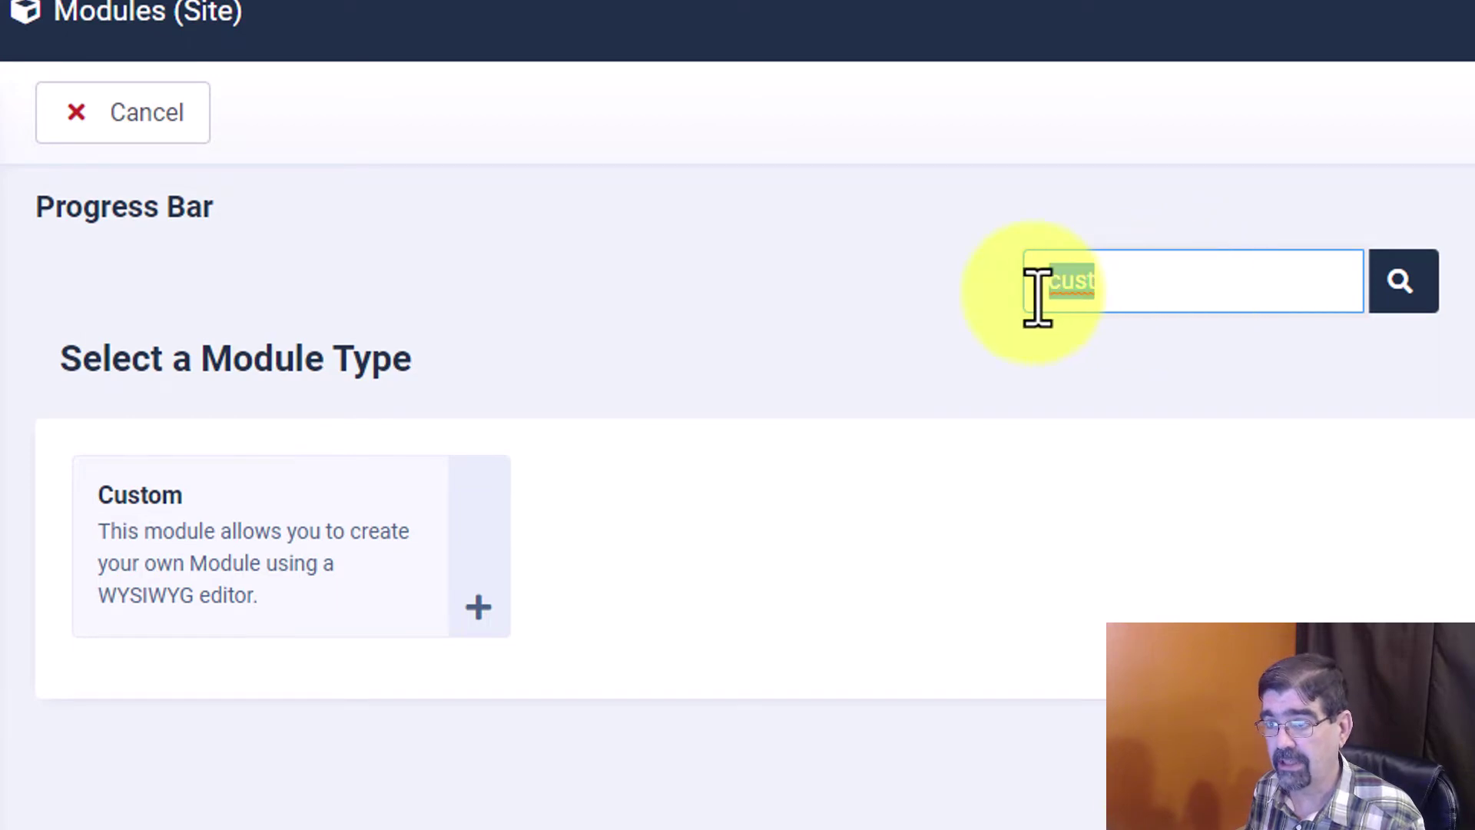
{"action": "key", "text": "BackSpace"}
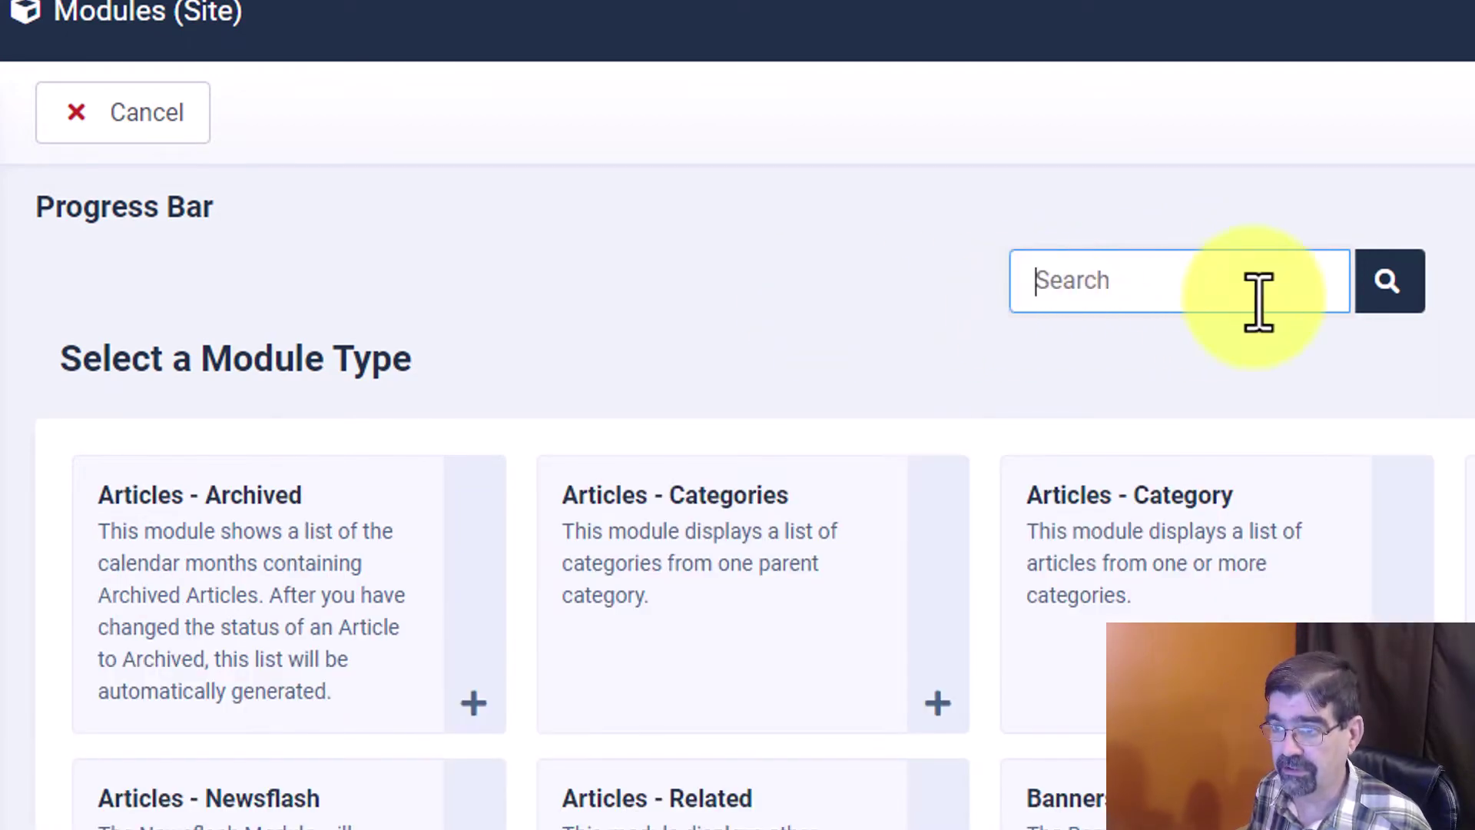
{"action": "type", "text": "cutom"}
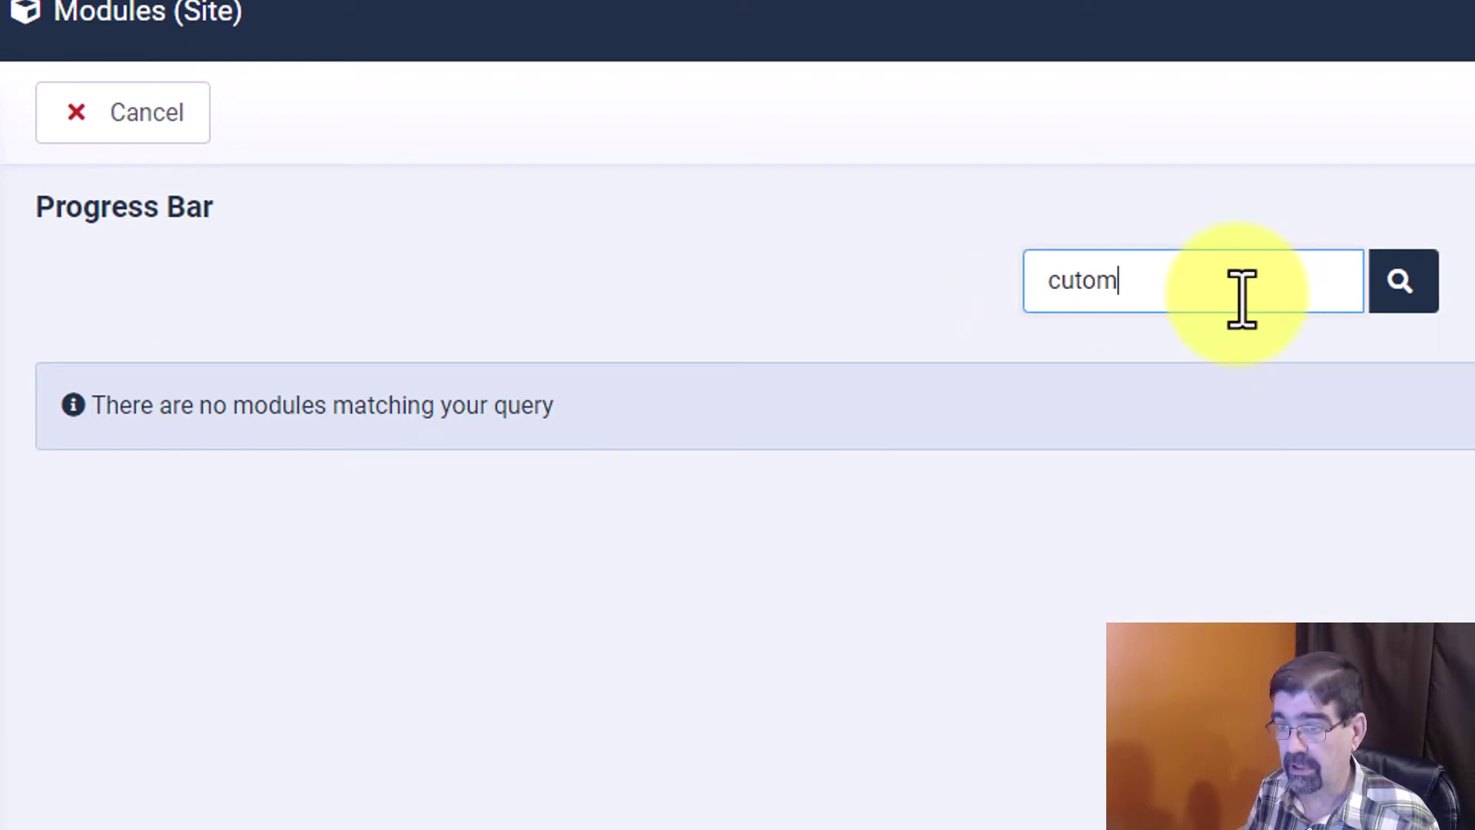
{"action": "key", "text": "BackSpace"}
{"action": "key", "text": "BackSpace"}
{"action": "type", "text": "s"}
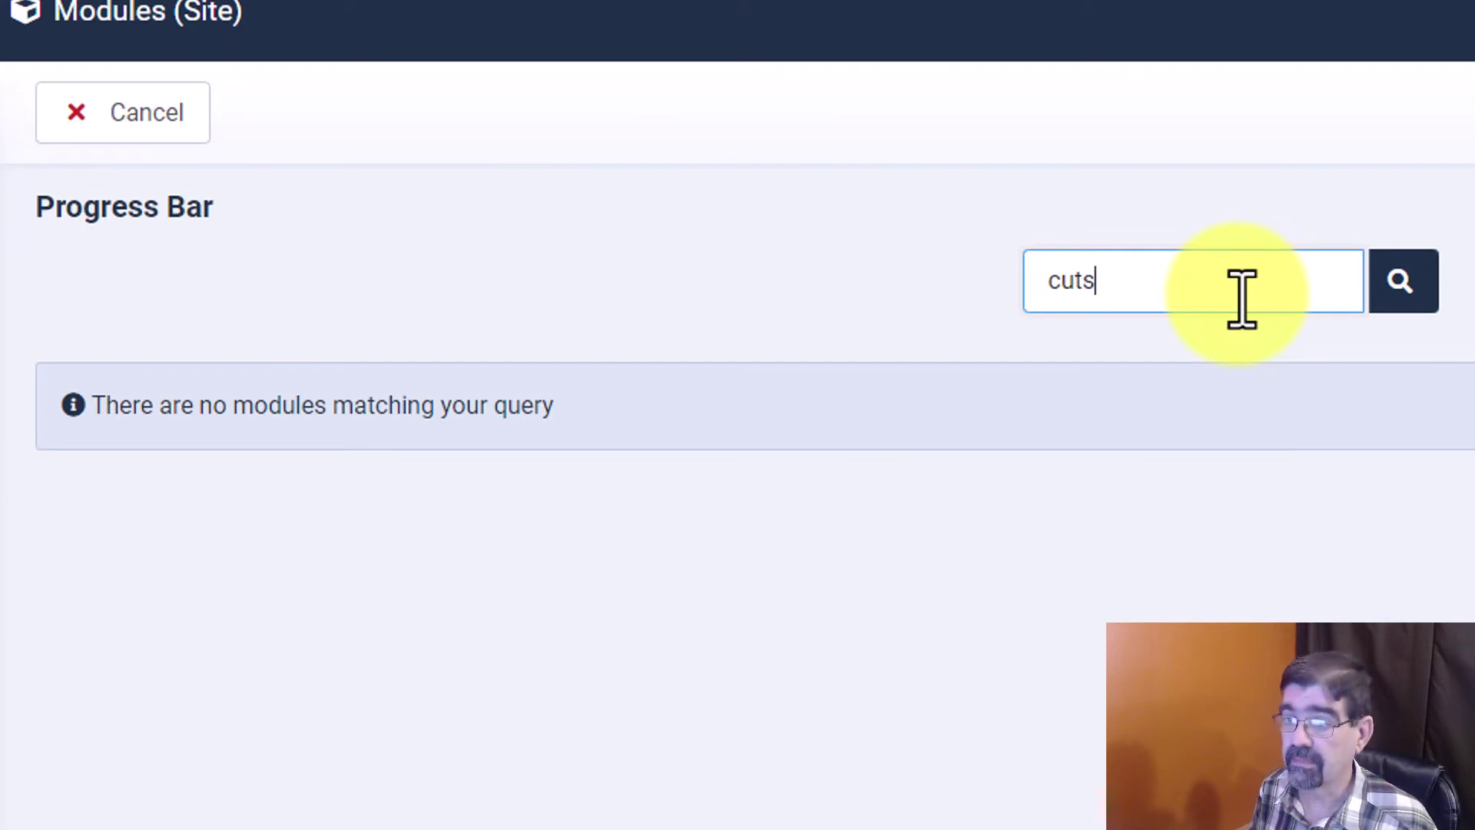
{"action": "key", "text": "BackSpace"}
{"action": "key", "text": "BackSpace"}
{"action": "type", "text": "s"}
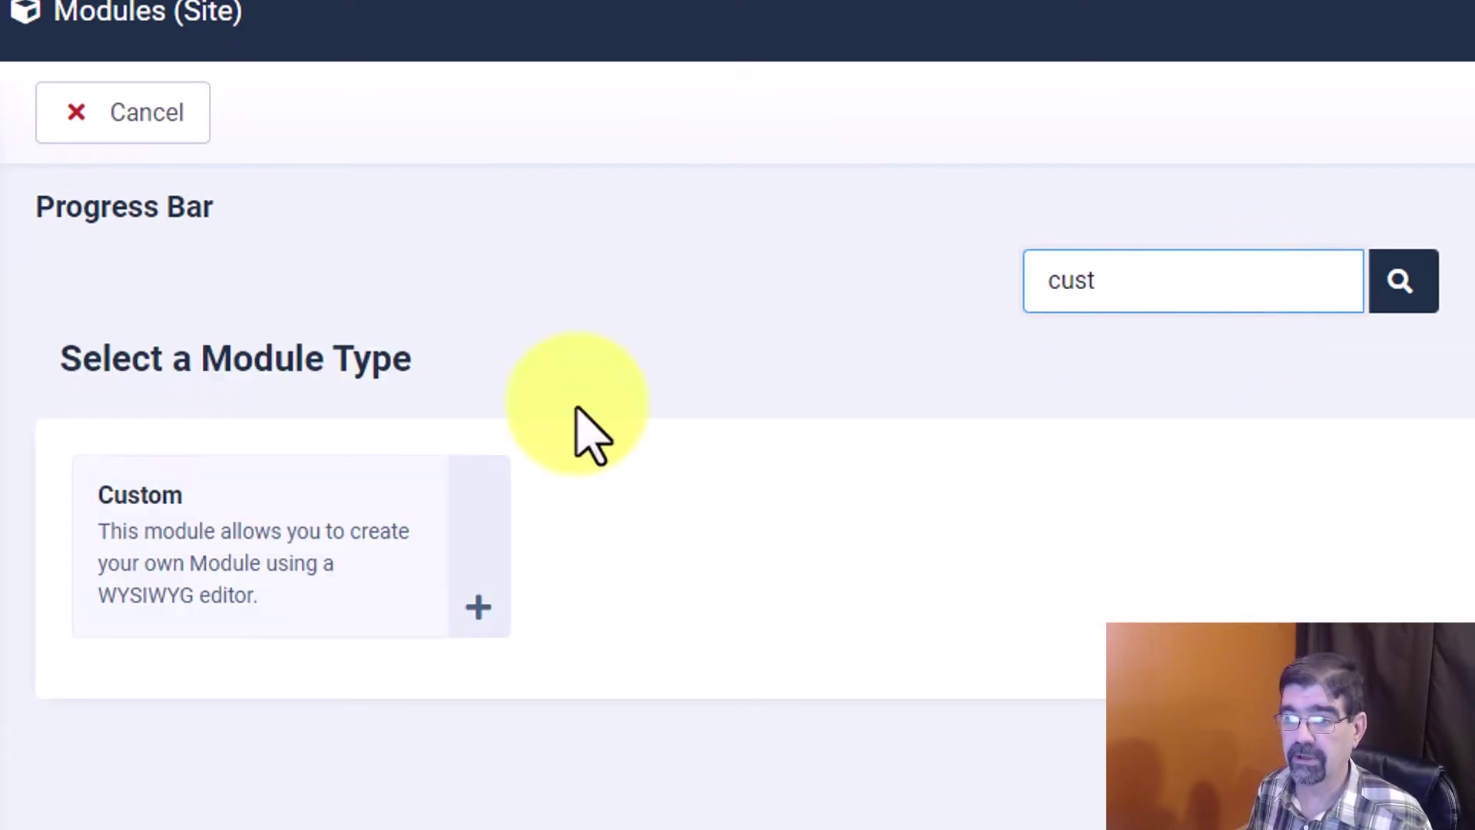
{"action": "left_click", "coordinate": [247, 513]}
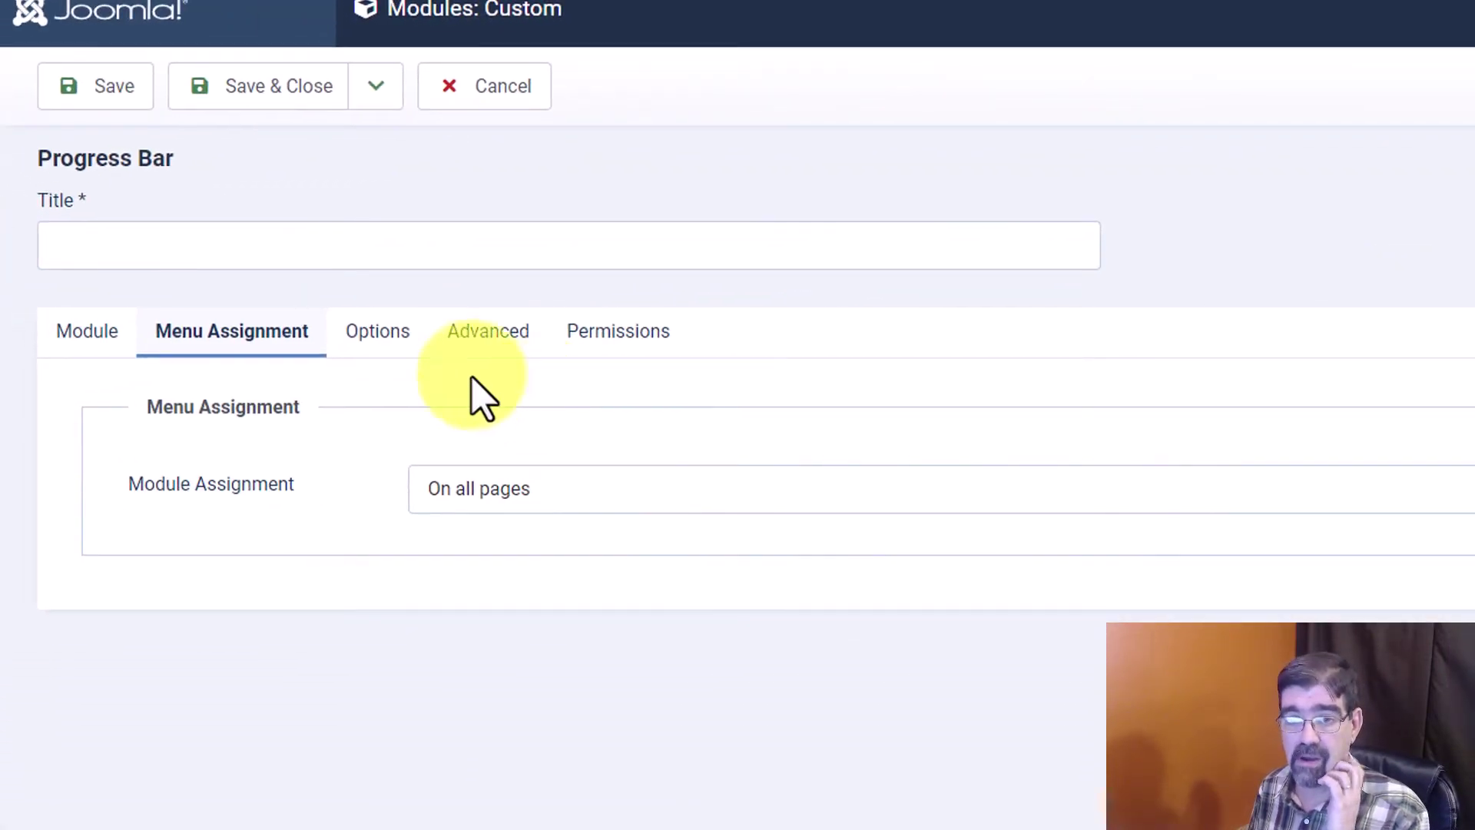
{"action": "left_click", "coordinate": [82, 338]}
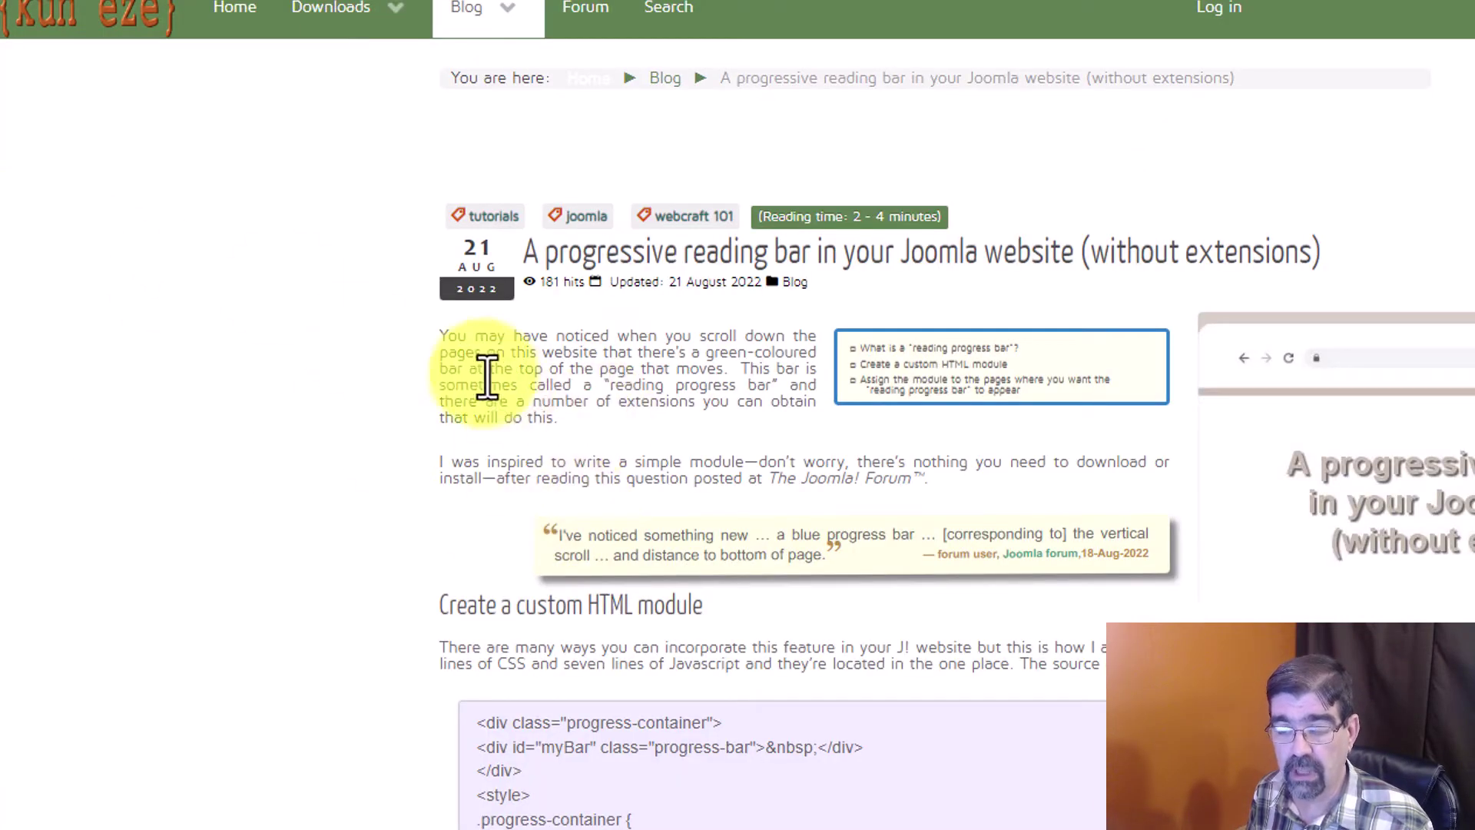
- Copy the entire reading-progress-bar source code block from the kuneze.com article
{"action": "scroll", "coordinate": [465, 365], "scroll_direction": "down", "scroll_amount": 5}
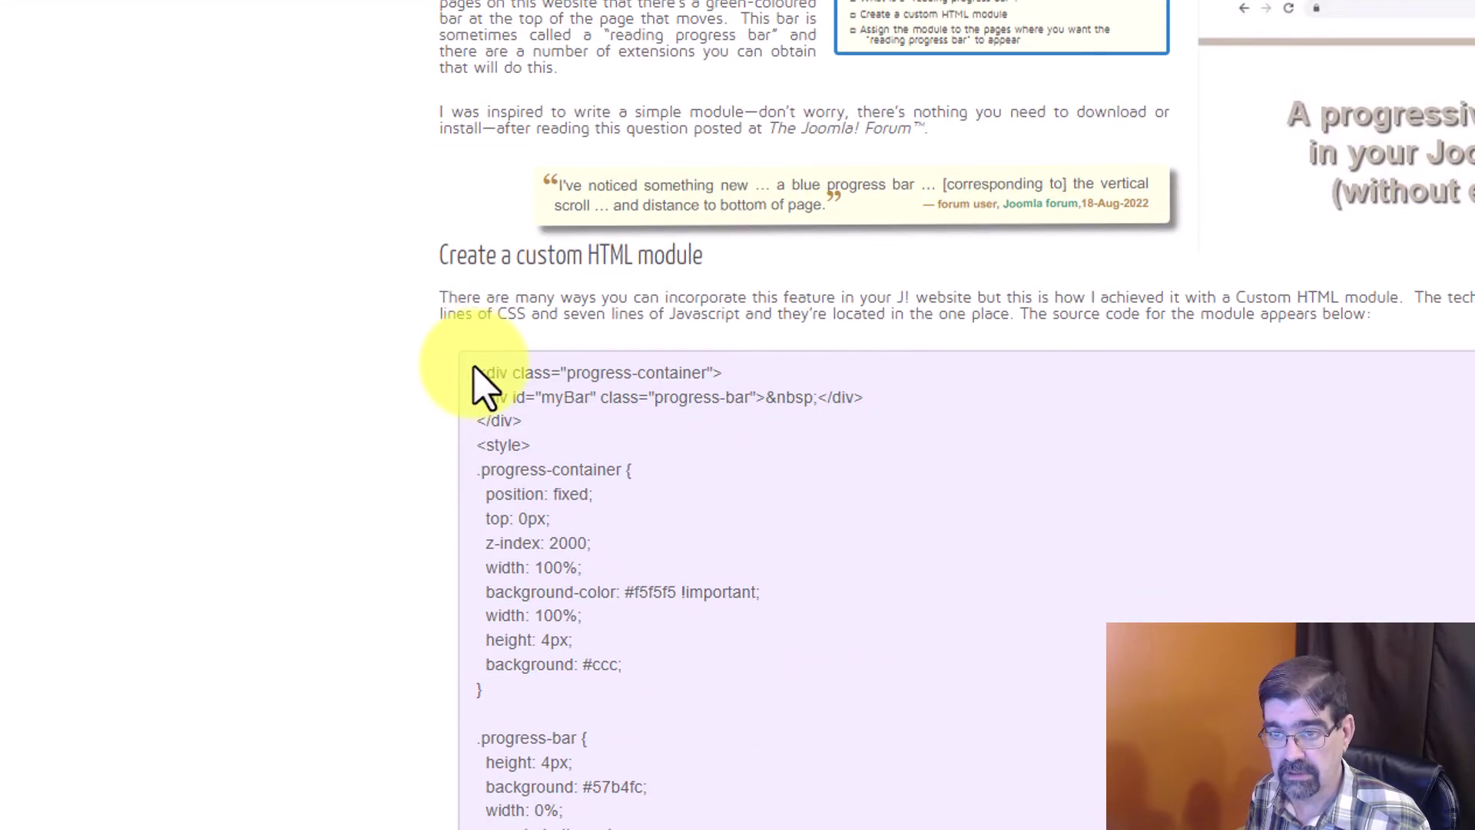
{"action": "left_click_drag", "start_coordinate": [146, 259], "coordinate": [526, 499]}
{"action": "right_click", "coordinate": [186, 132]}
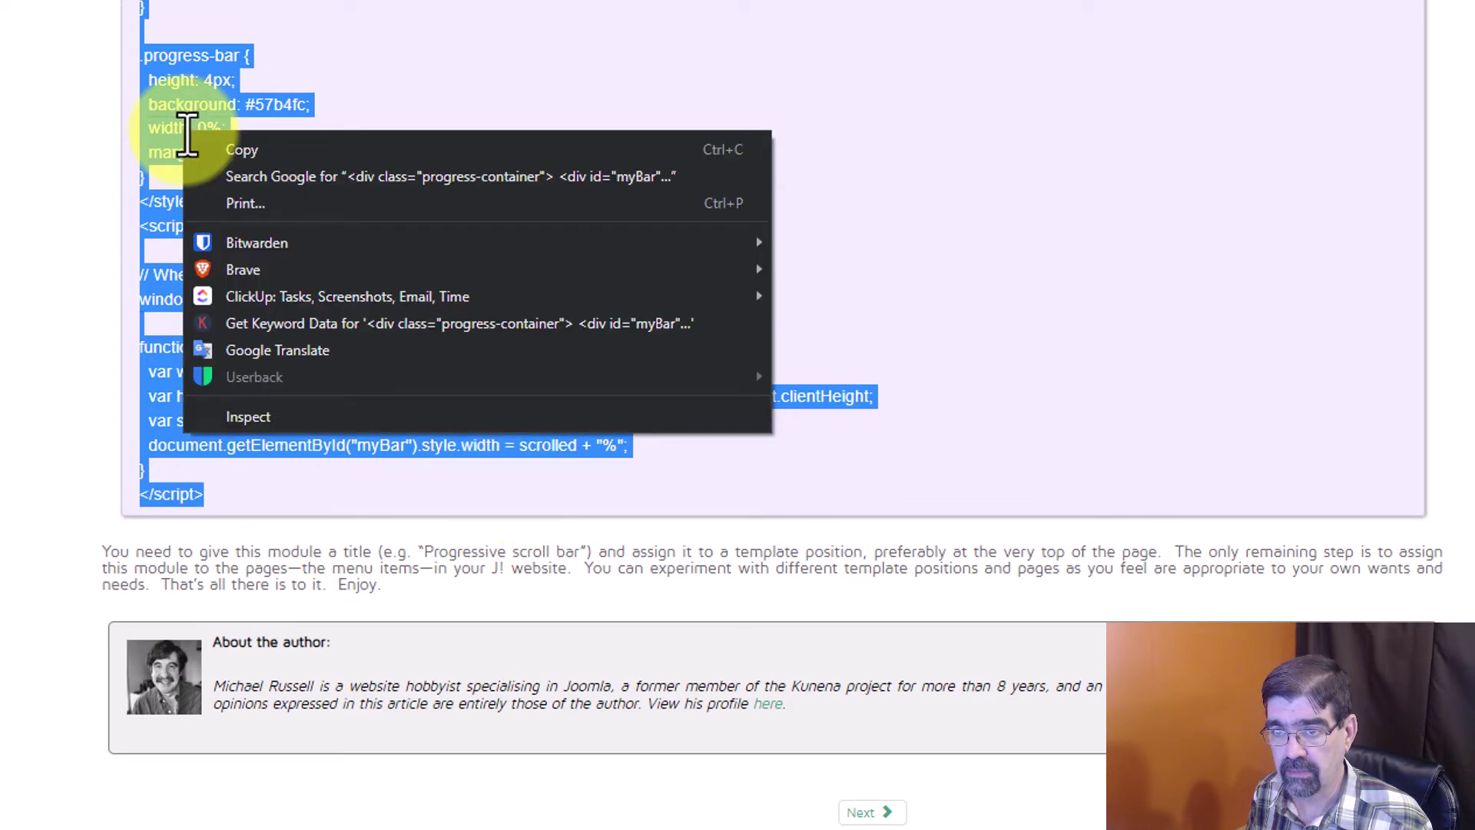
{"action": "left_click", "coordinate": [232, 150]}
{"action": "scroll", "coordinate": [442, 245], "scroll_direction": "up", "scroll_amount": 10}
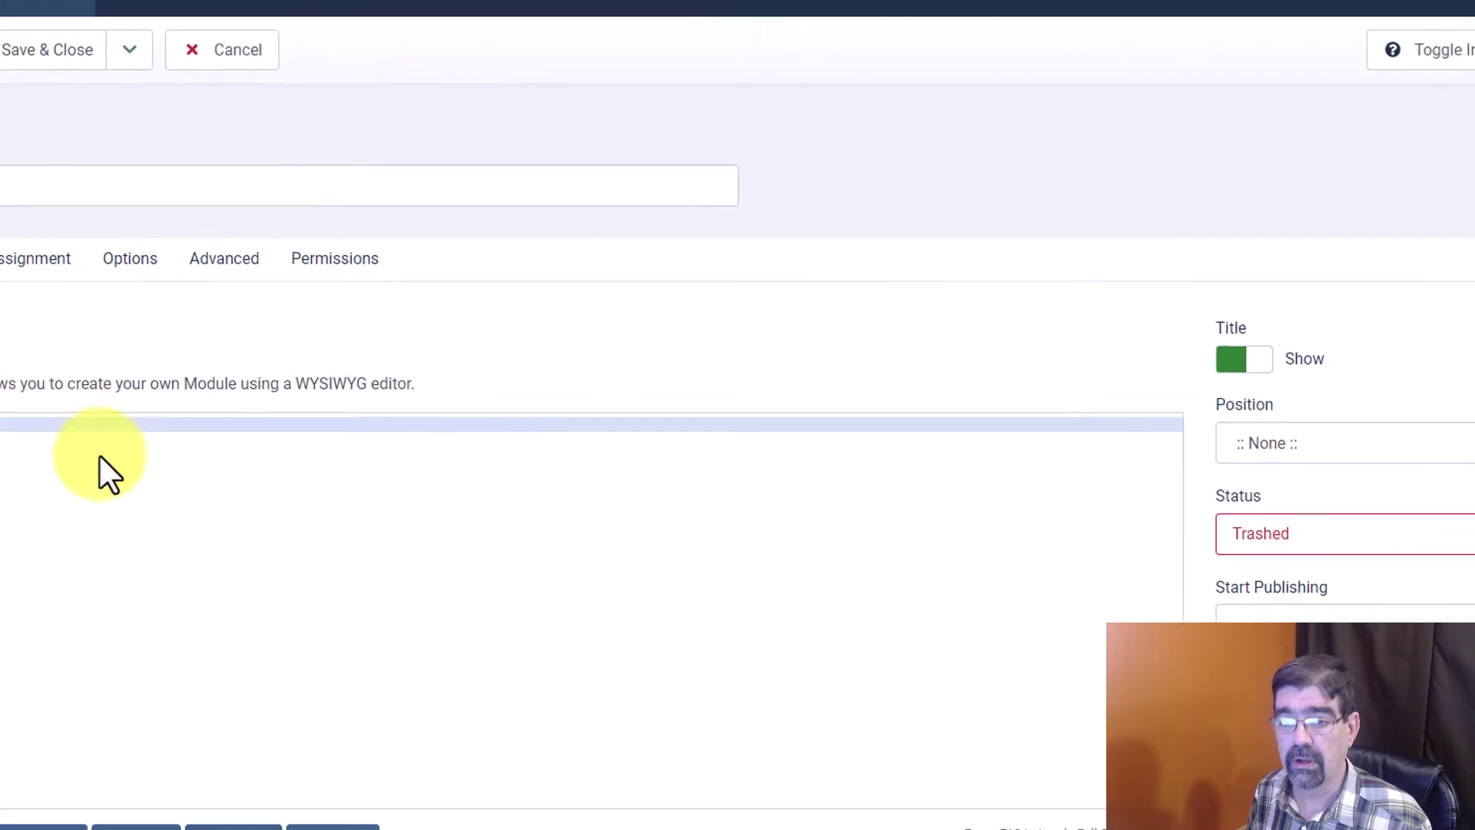
- Paste the copied progress-bar HTML, CSS and JavaScript into the module's CodeMirror editor
{"action": "key", "text": "ctrl+v"}
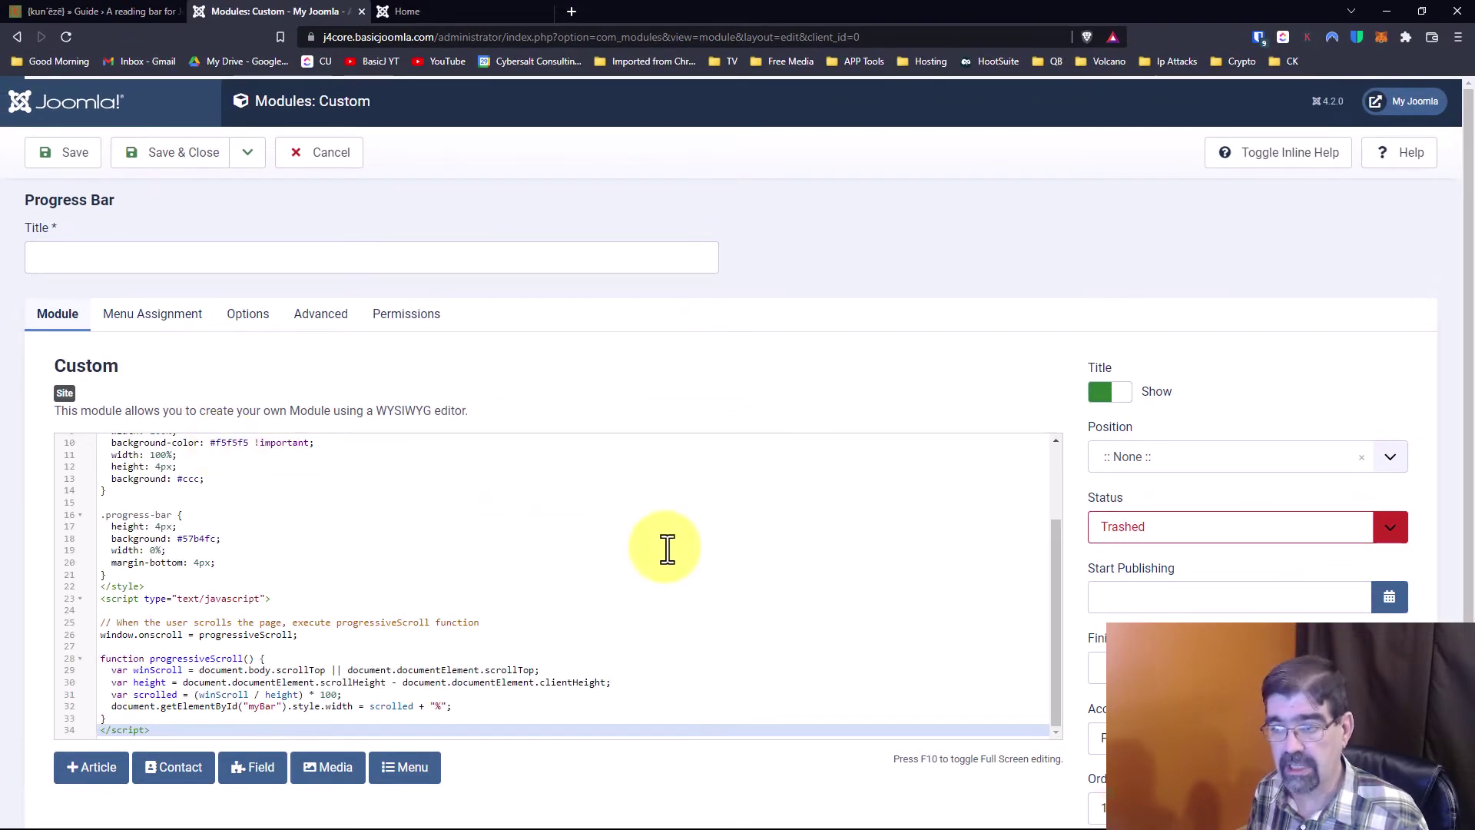
{"action": "scroll", "coordinate": [665, 550], "scroll_direction": "up", "scroll_amount": 3}
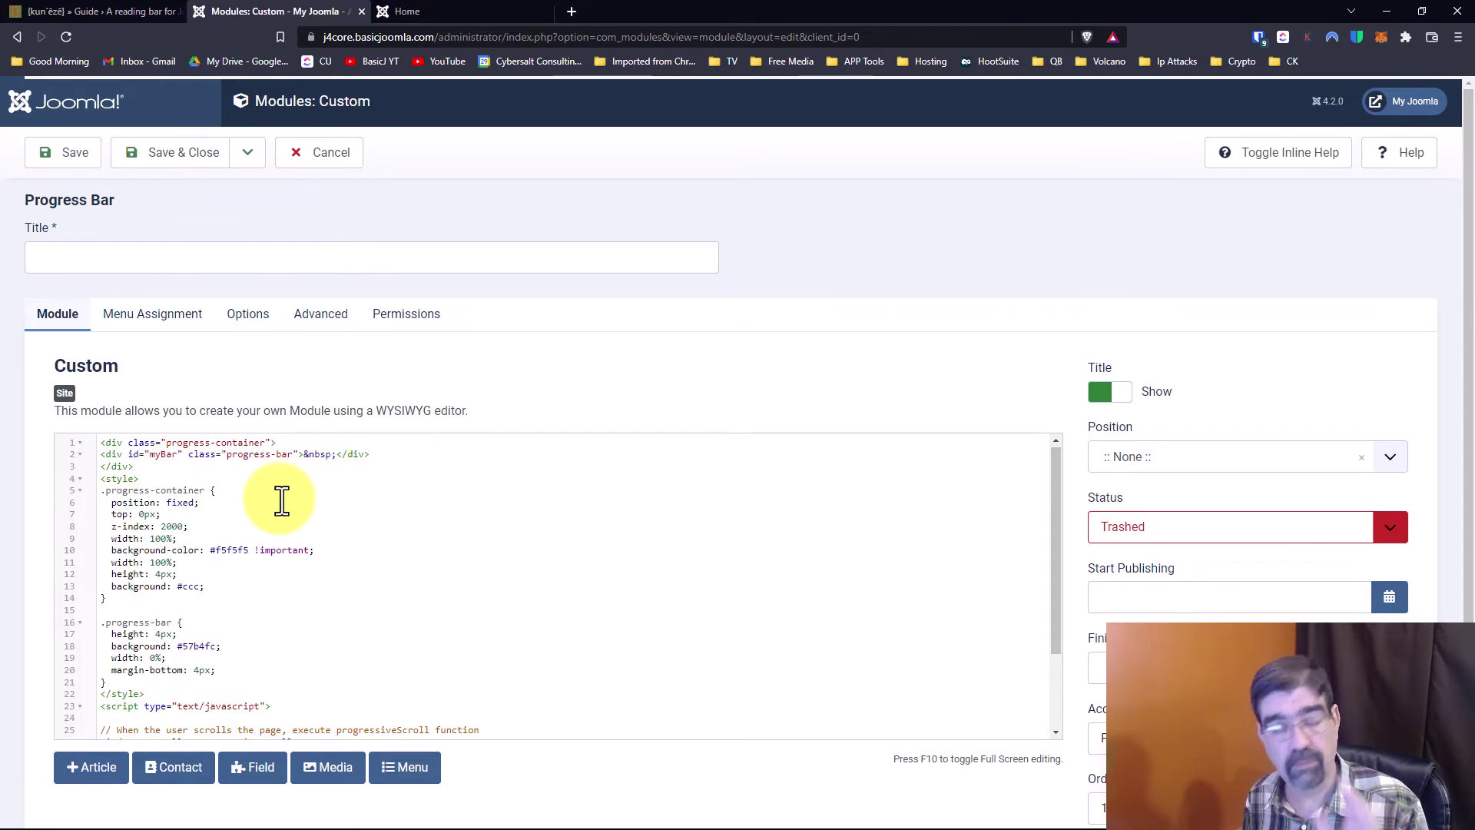
{"action": "left_click", "coordinate": [244, 270]}
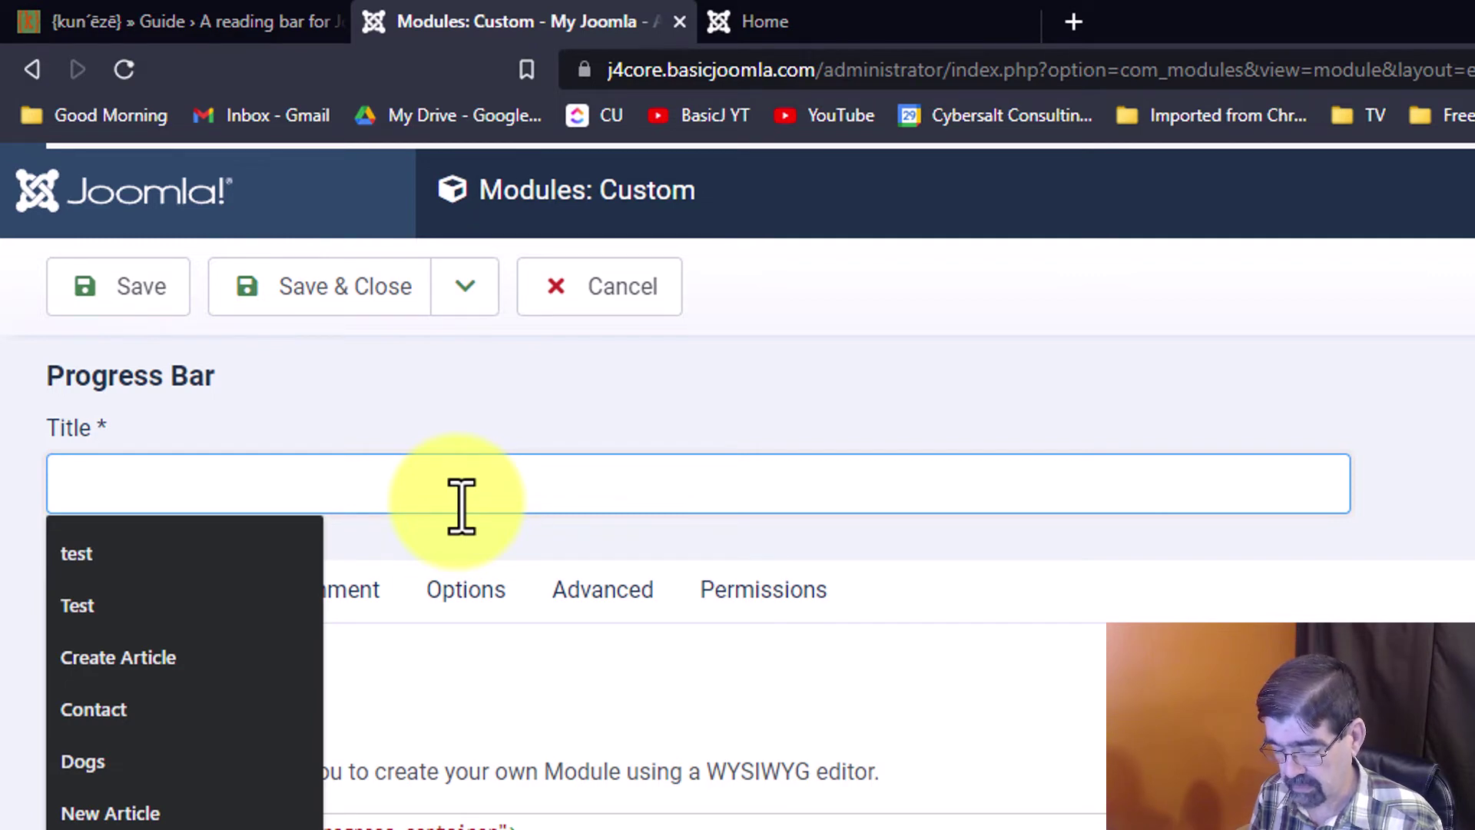
- Title the module 'Reading Progress Bar', correcting the capitalisation typo
{"action": "type", "text": "REading"}
{"action": "key", "text": "BackSpace"}
{"action": "key", "text": "BackSpace"}
{"action": "key", "text": "BackSpace"}
{"action": "key", "text": "BackSpace"}
{"action": "key", "text": "BackSpace"}
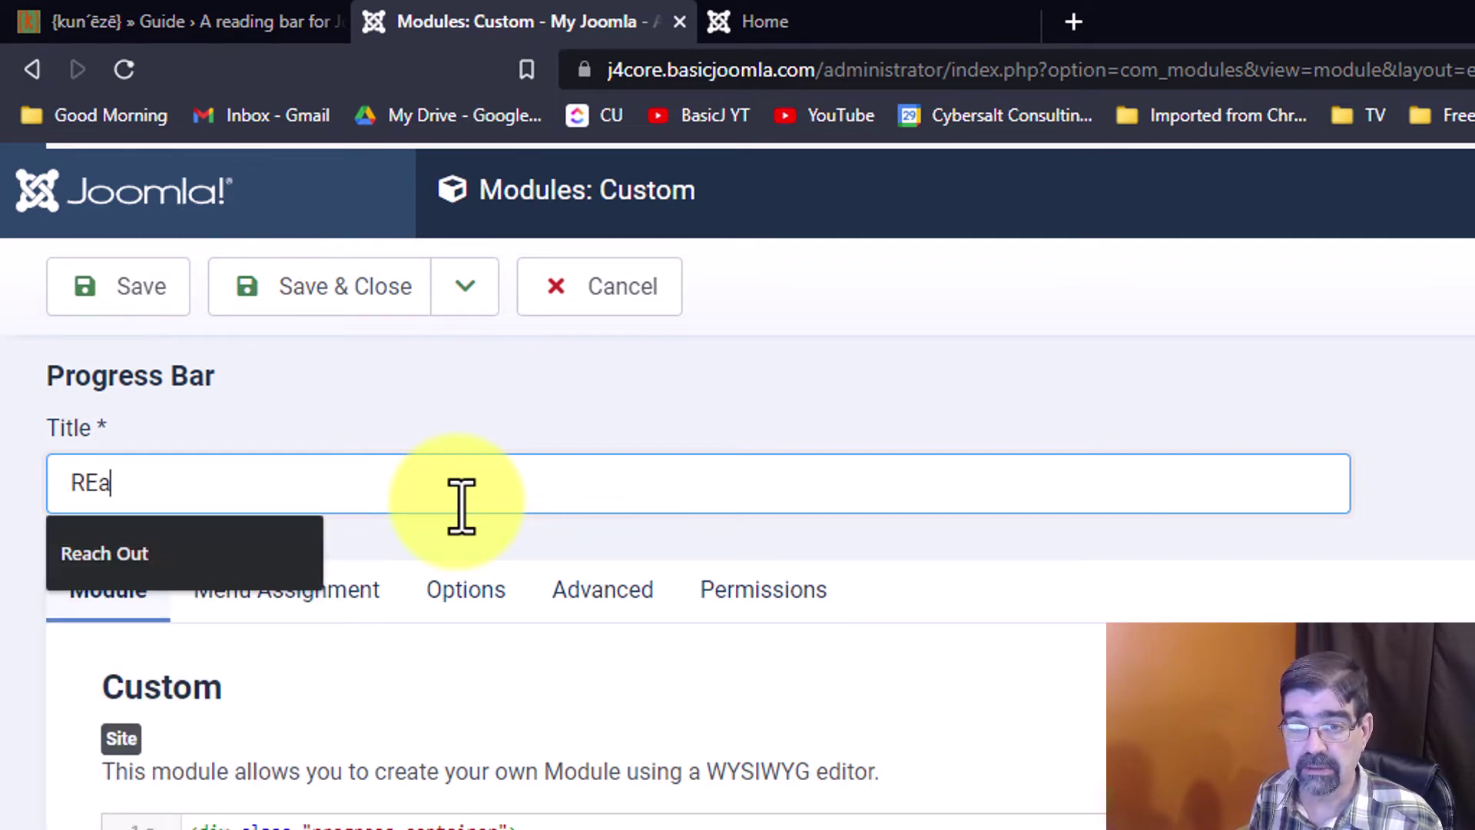
{"action": "type", "text": "ading Progress Bar"}
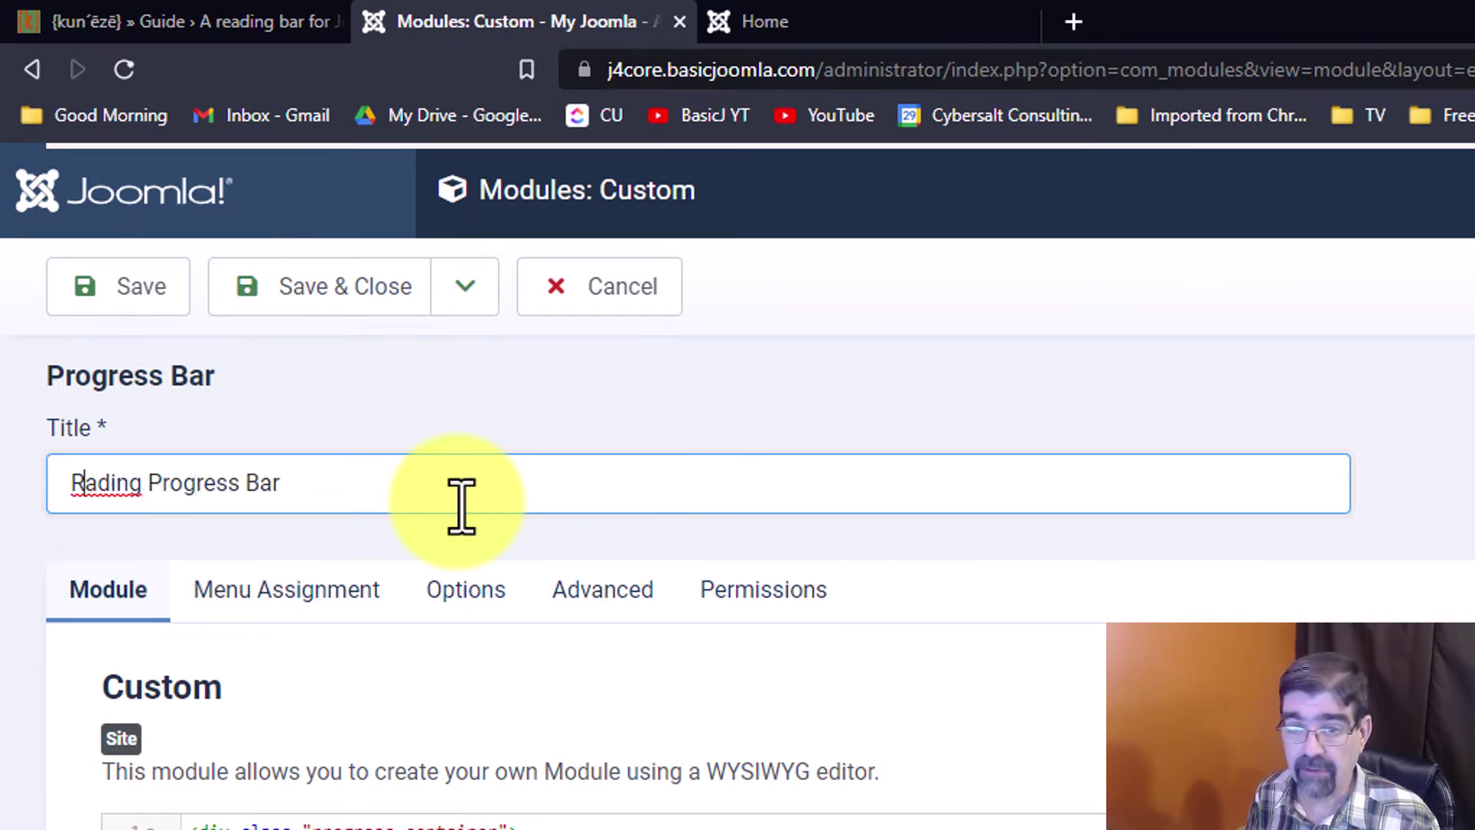
{"action": "type", "text": "e"}
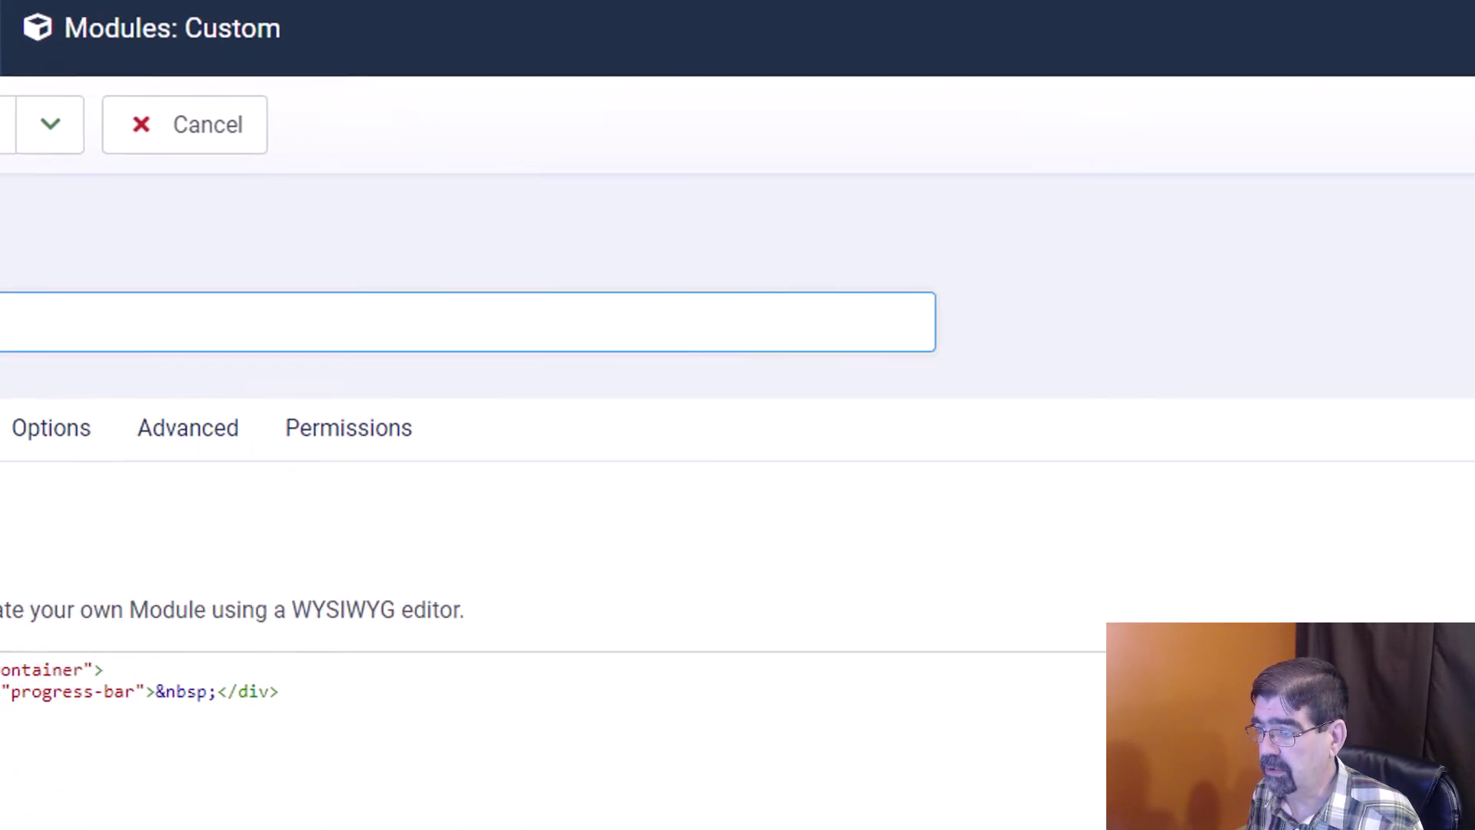
- Set the module position to Top Bar [topbar] and its status to Published
{"action": "left_click", "coordinate": [945, 371]}
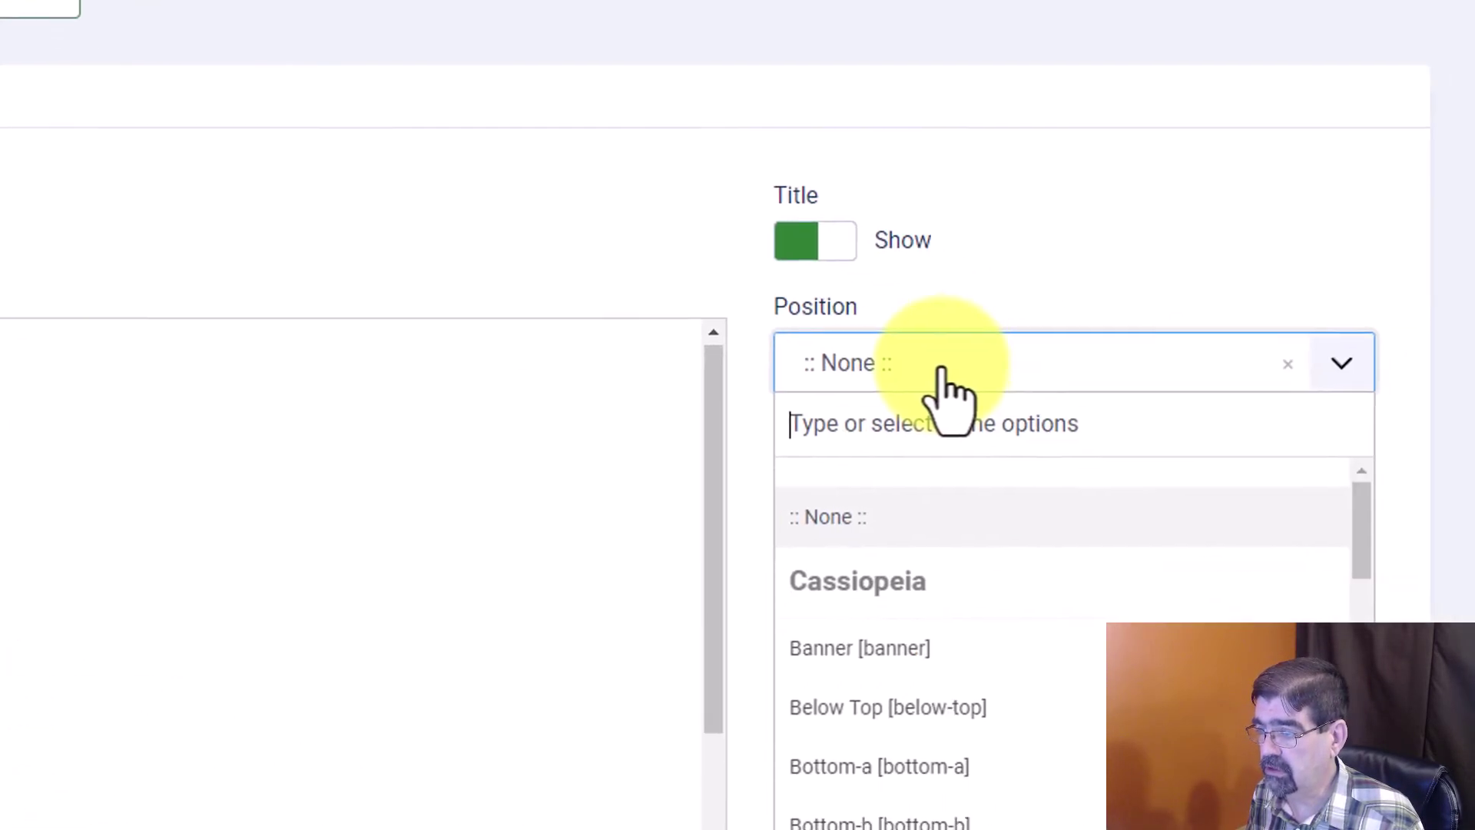
{"action": "scroll", "coordinate": [1071, 530], "scroll_direction": "down", "scroll_amount": 2}
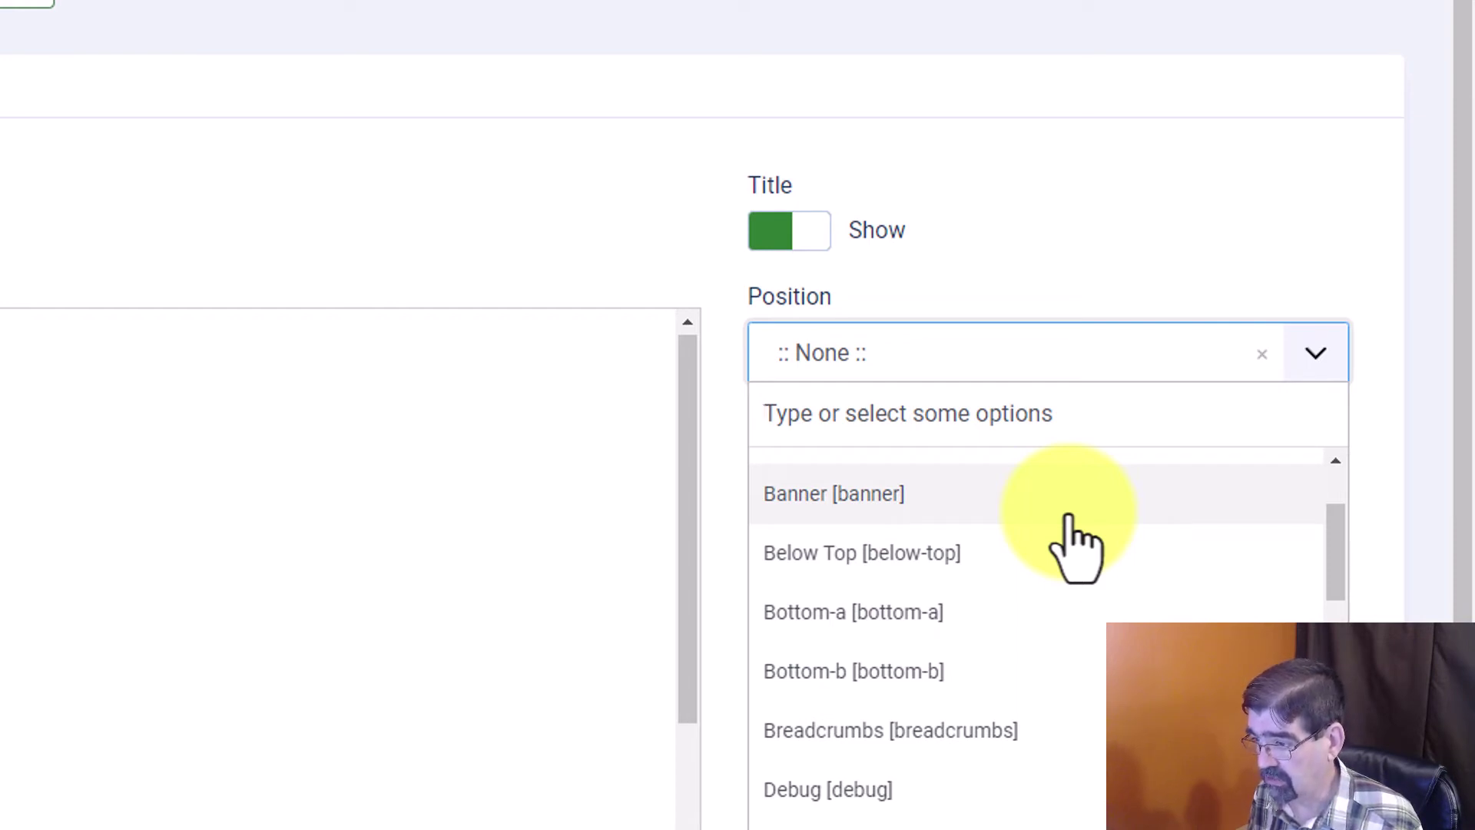
{"action": "scroll", "coordinate": [1070, 522], "scroll_direction": "down", "scroll_amount": 9}
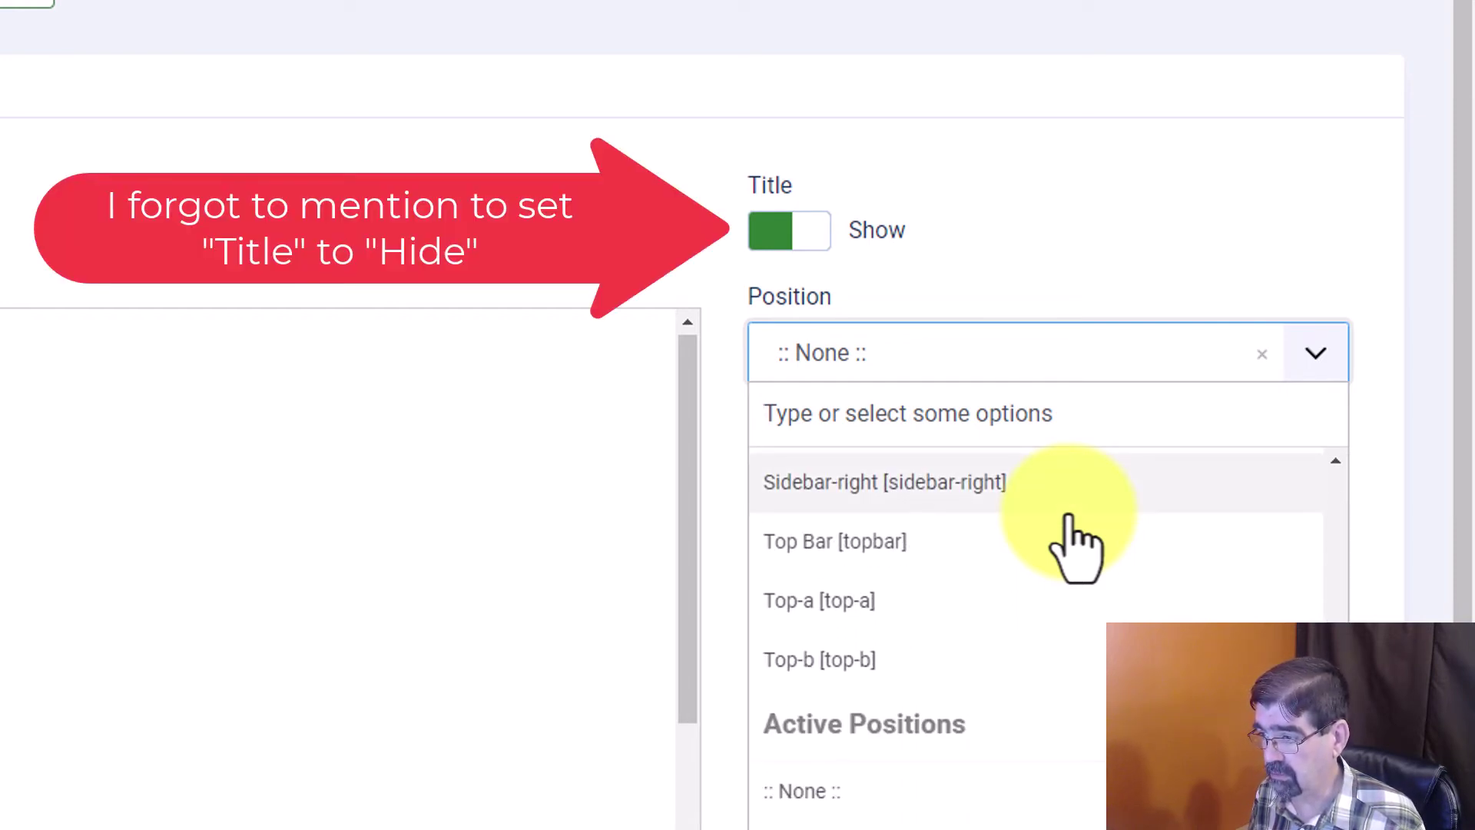
{"action": "left_click", "coordinate": [1018, 539]}
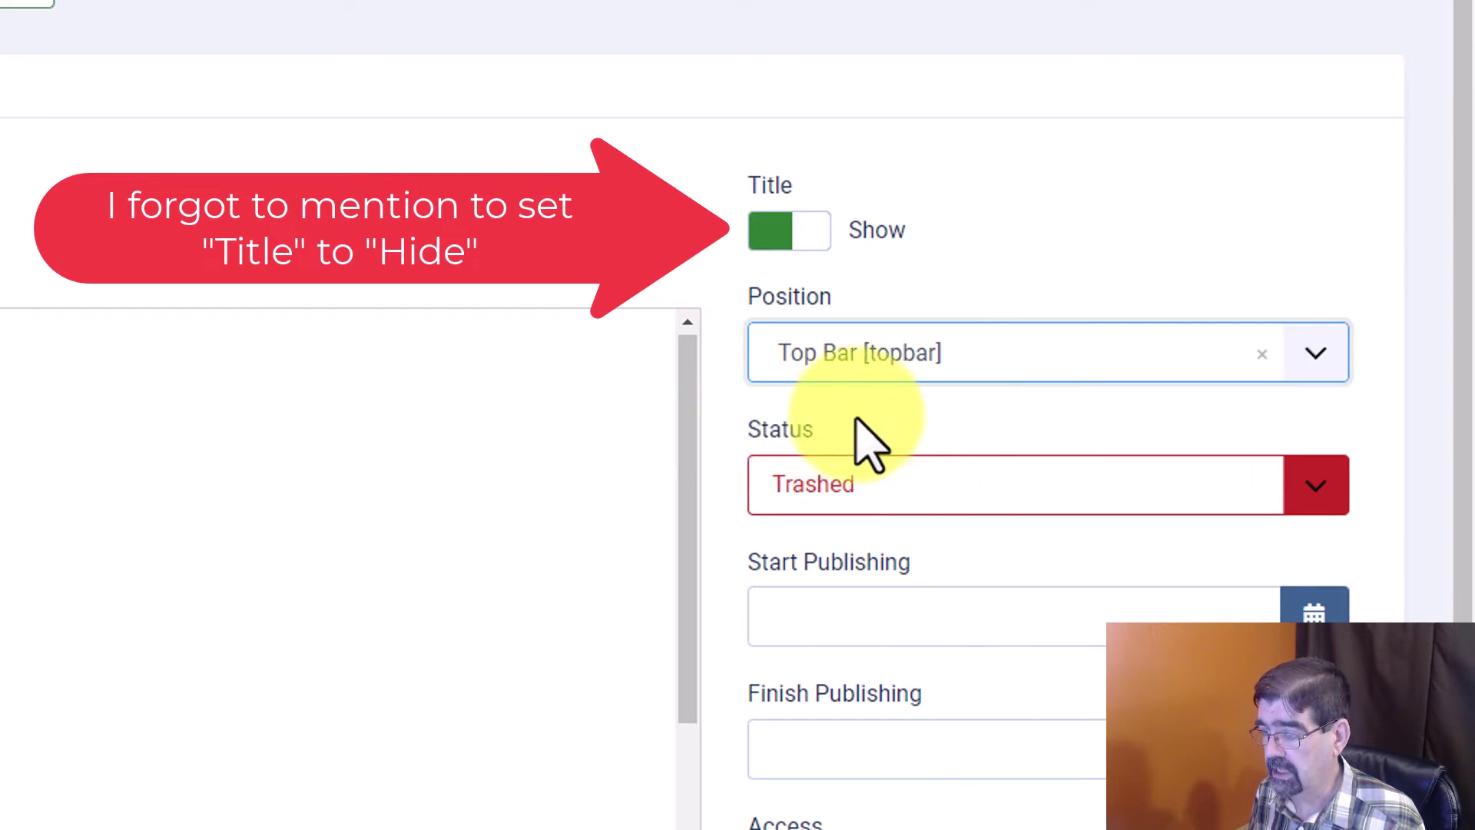
{"action": "left_click", "coordinate": [845, 487]}
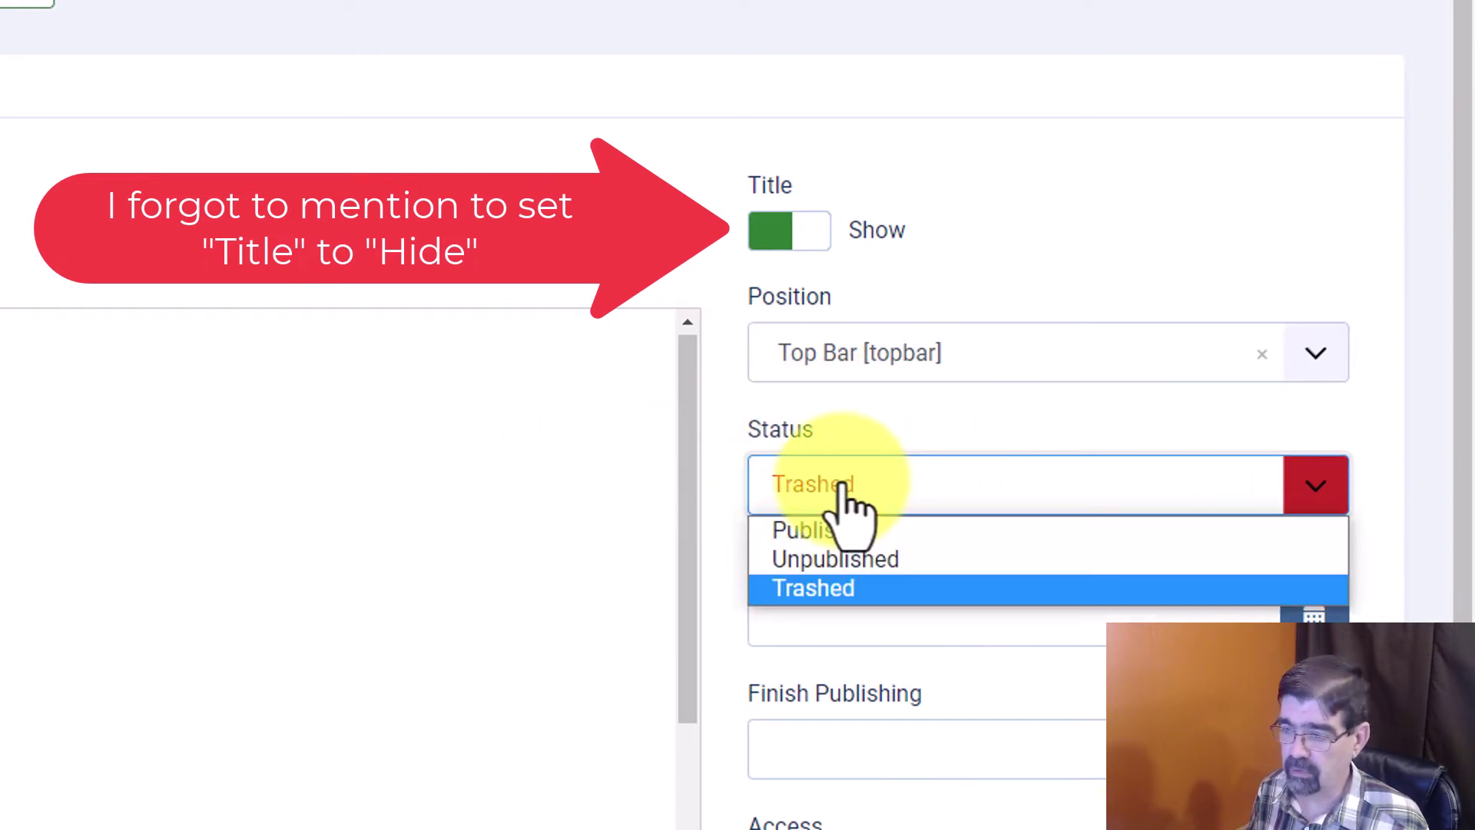
{"action": "left_click", "coordinate": [869, 529]}
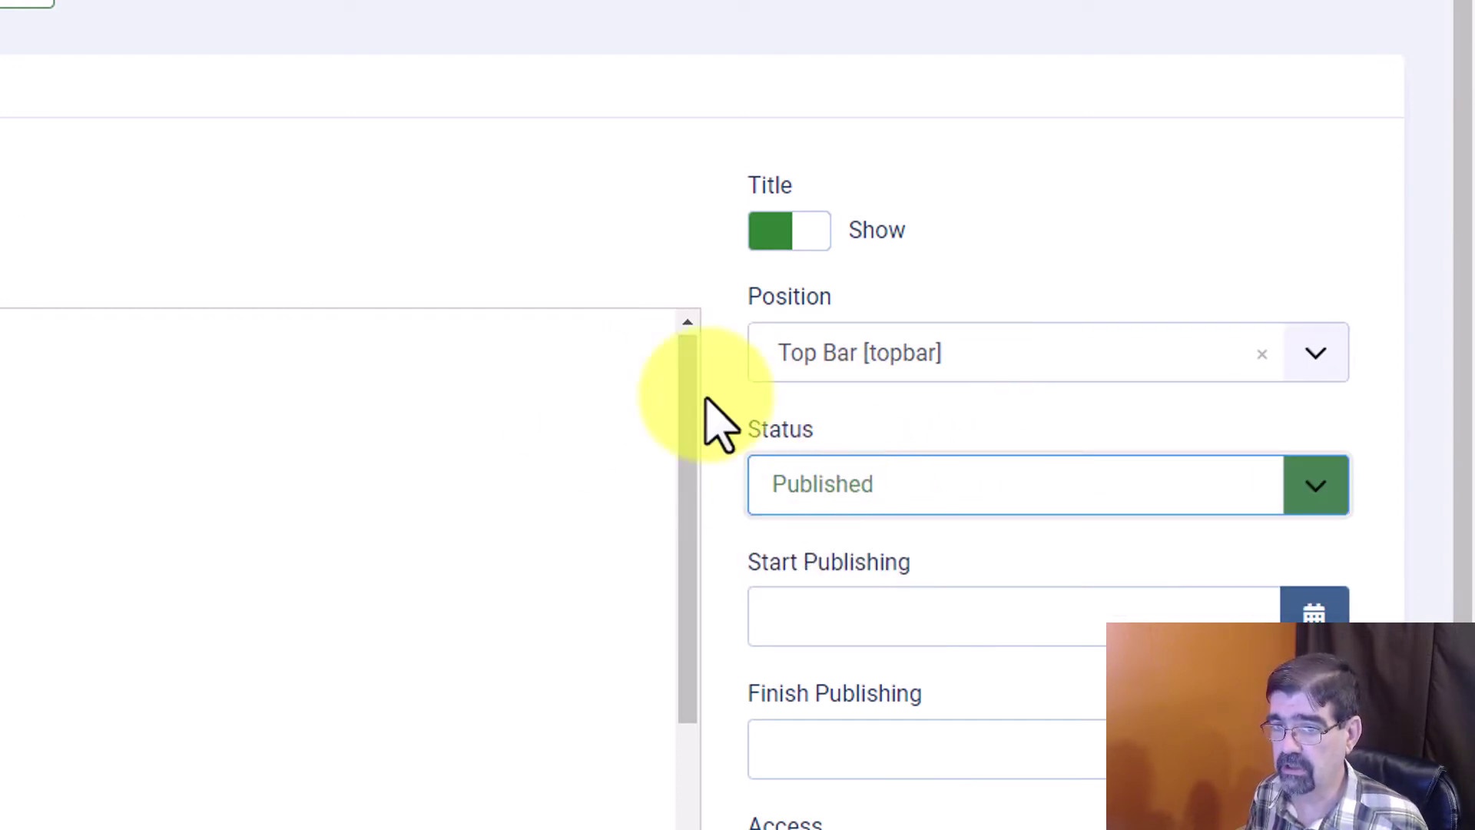
{"action": "left_click", "coordinate": [236, 357]}
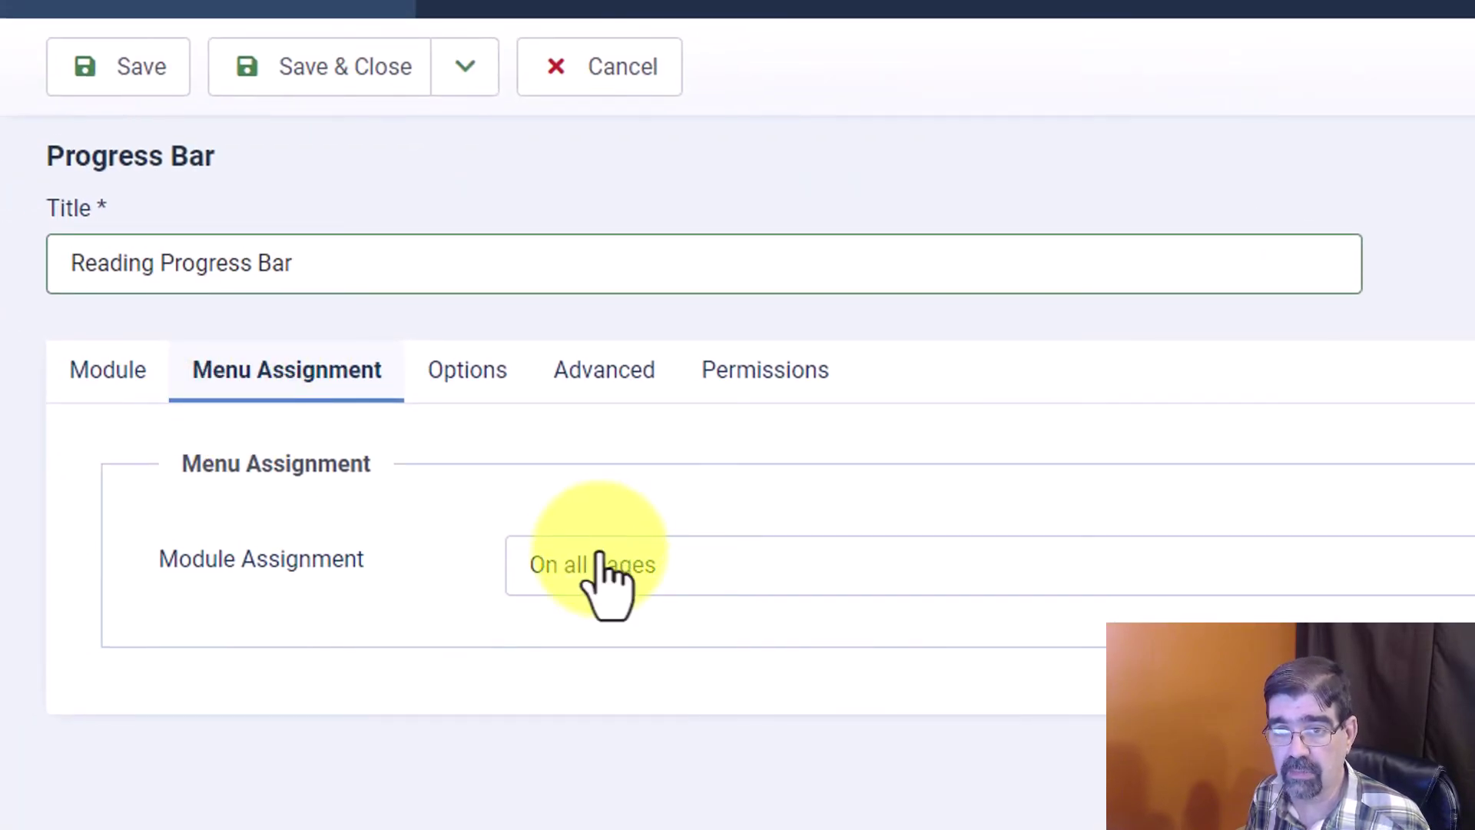
- Save the Reading Progress Bar module and view the site's Cassiopeia home page
{"action": "left_click", "coordinate": [119, 369]}
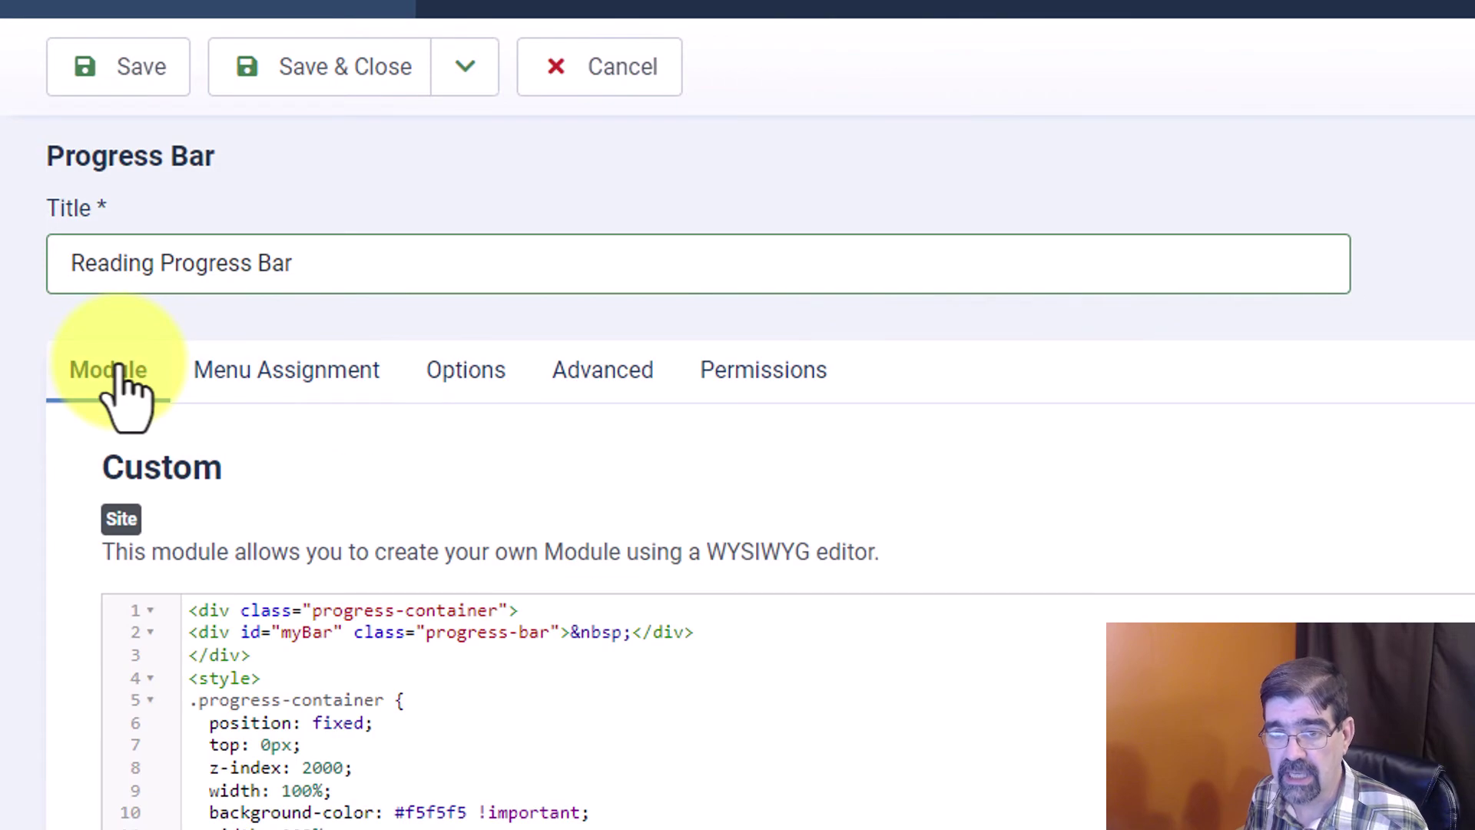
{"action": "left_click", "coordinate": [103, 88]}
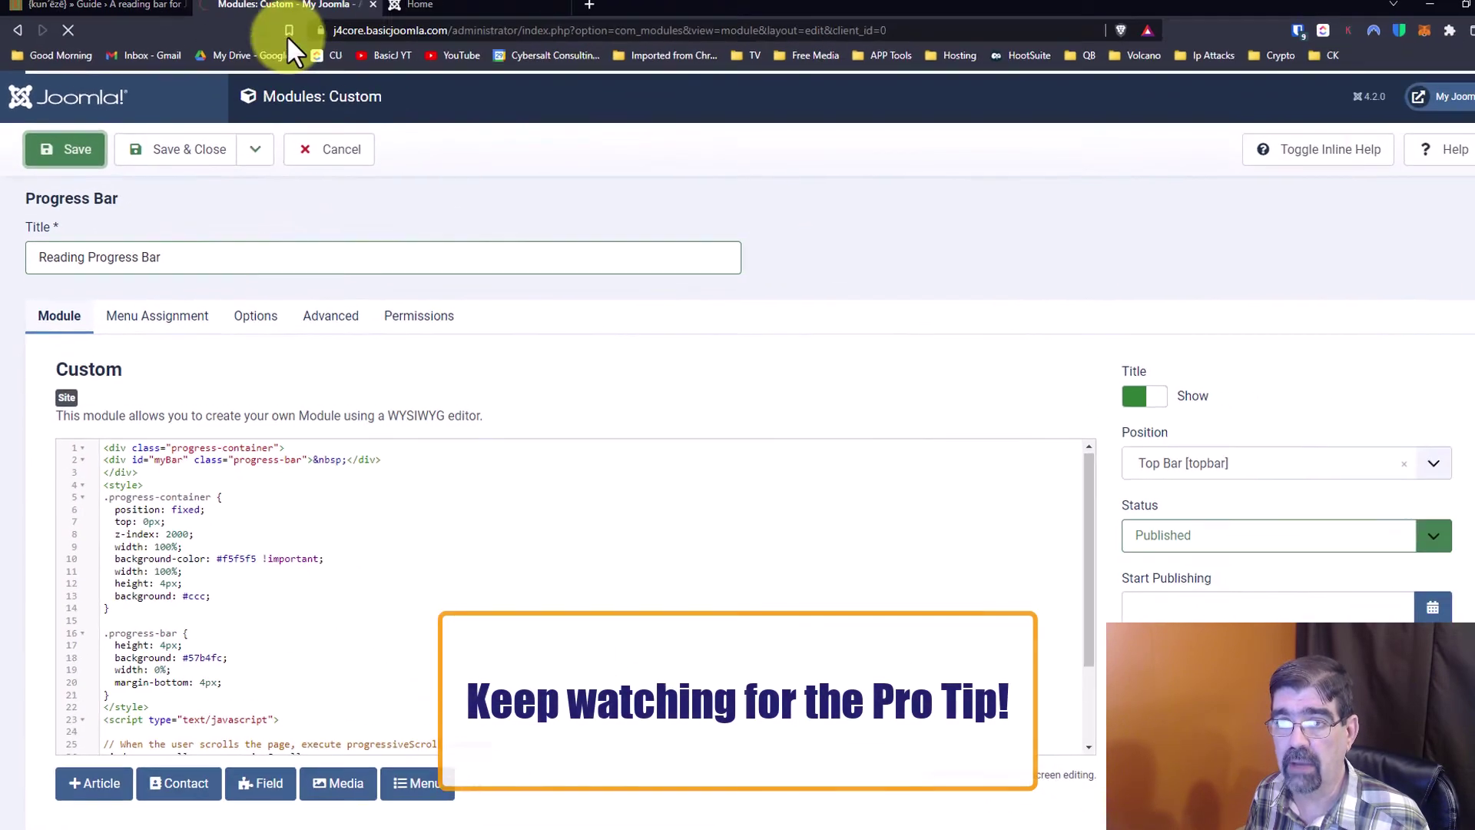
{"action": "left_click", "coordinate": [473, 11]}
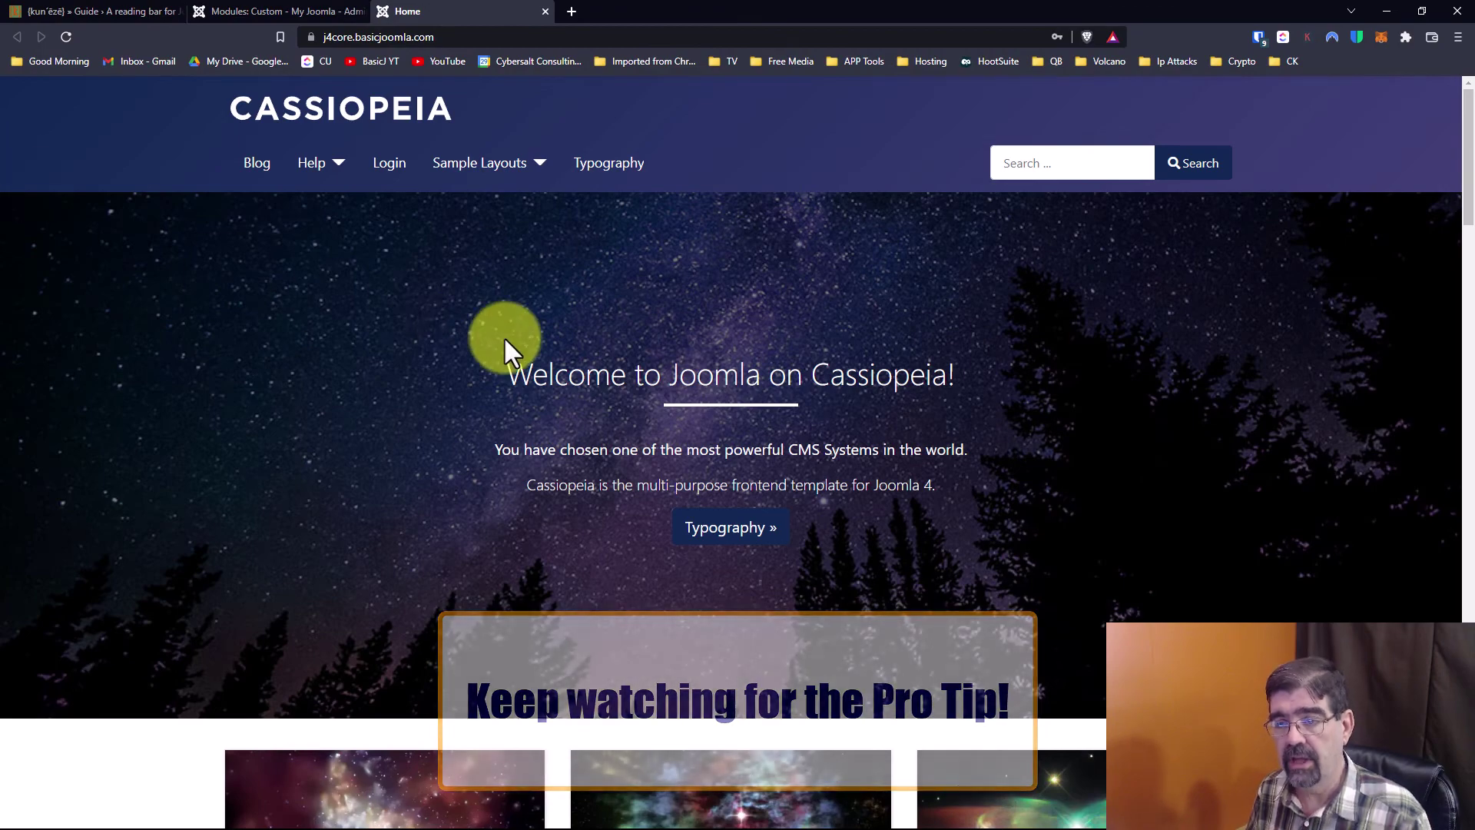
{"action": "scroll", "coordinate": [506, 342], "scroll_direction": "down", "scroll_amount": 15}
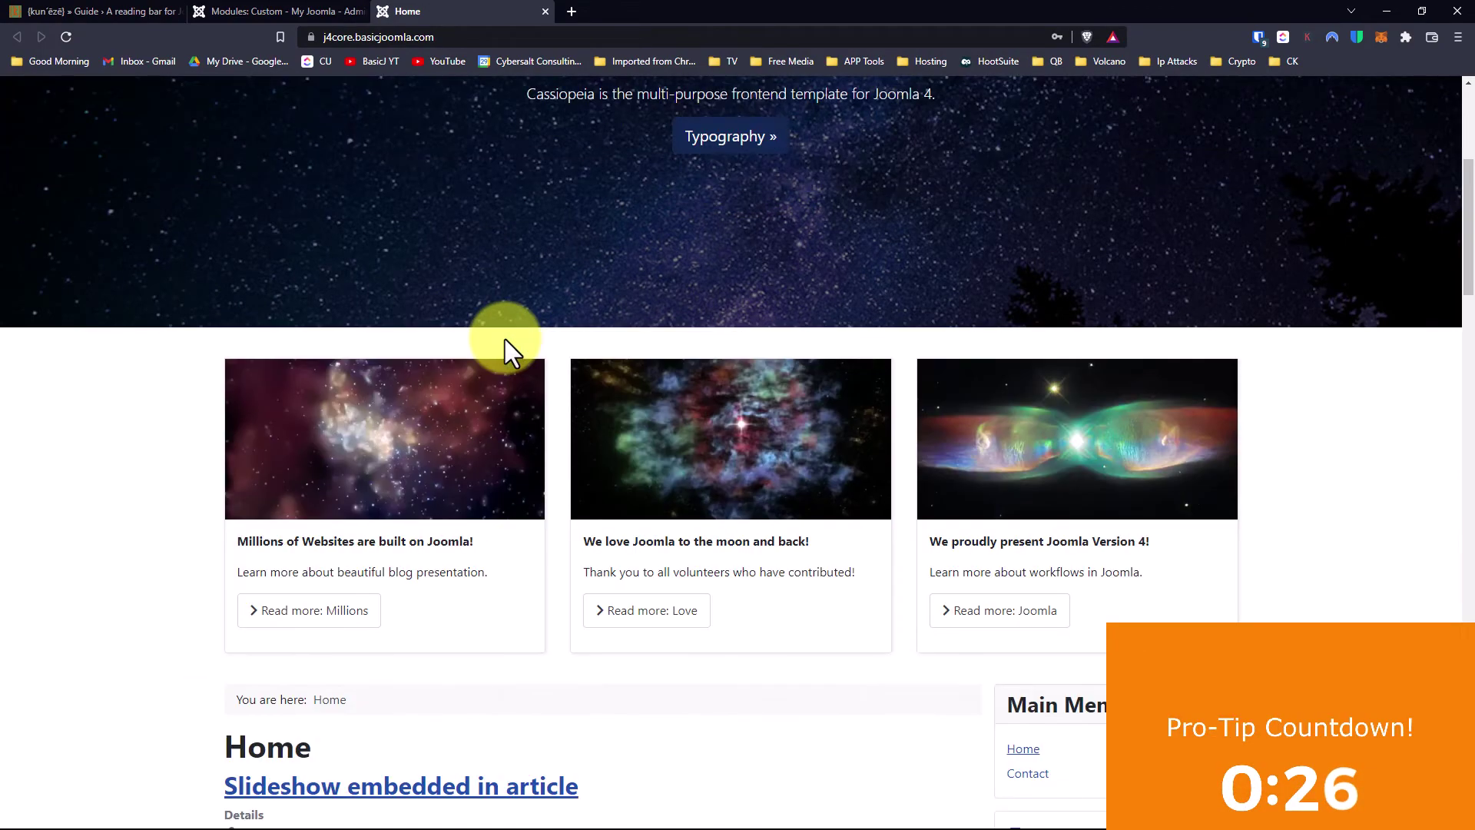
{"action": "scroll", "coordinate": [504, 335], "scroll_direction": "up", "scroll_amount": 15}
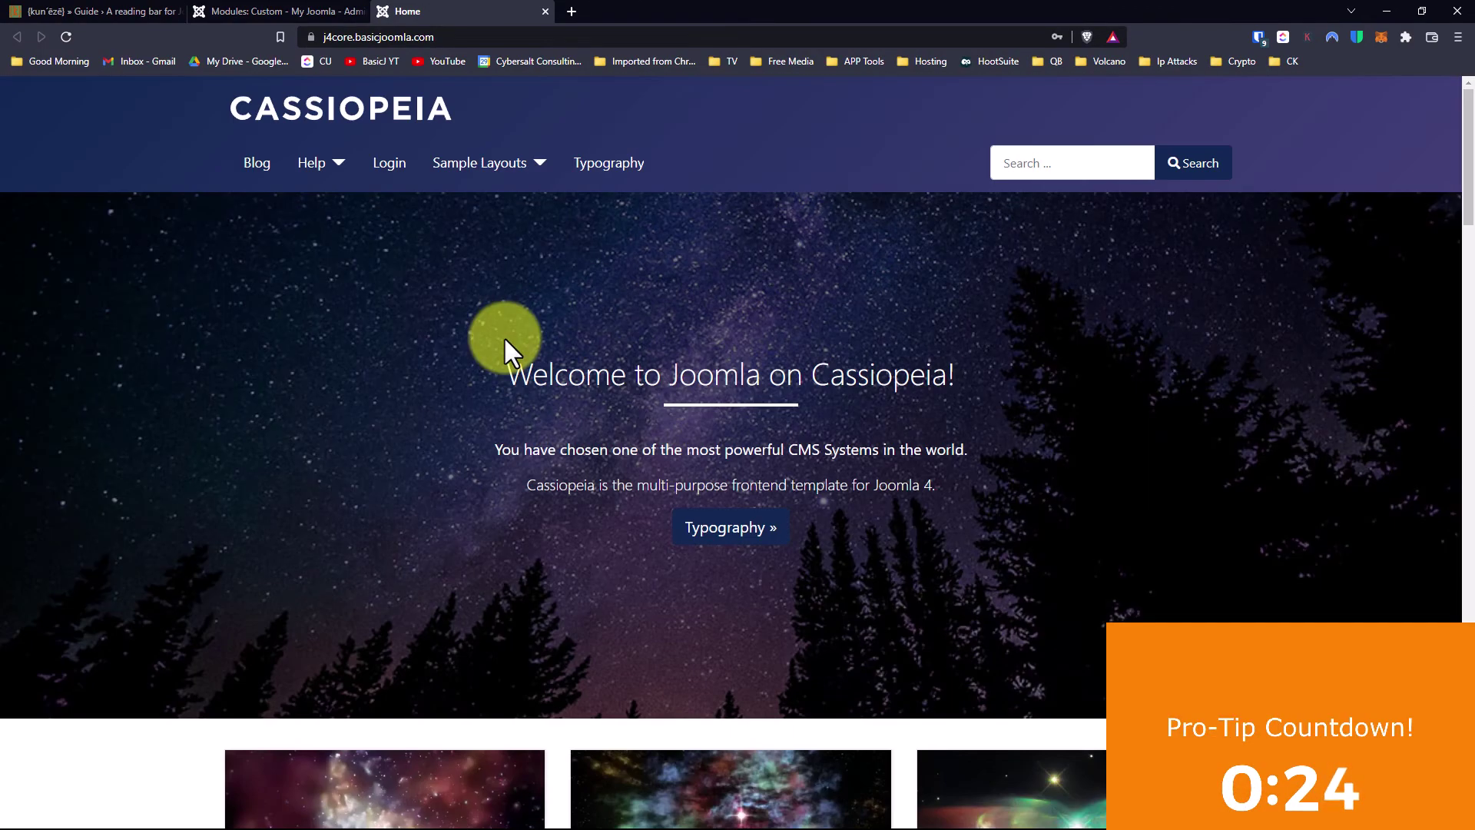
{"action": "left_click", "coordinate": [494, 36]}
- Reload the home page and scroll down to watch the blue progress bar fill
{"action": "left_click", "coordinate": [538, 36]}
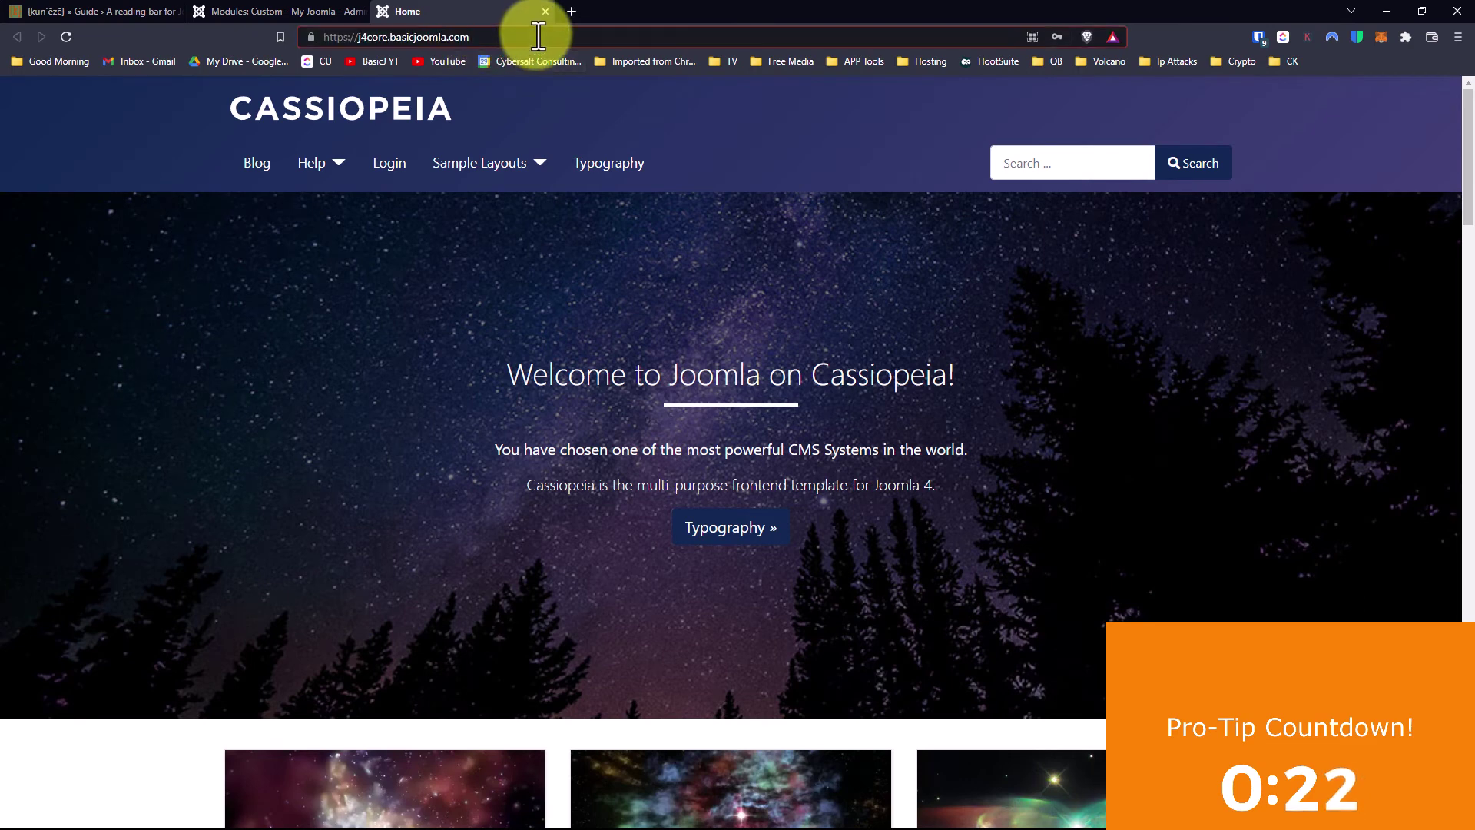
{"action": "key", "text": "Return"}
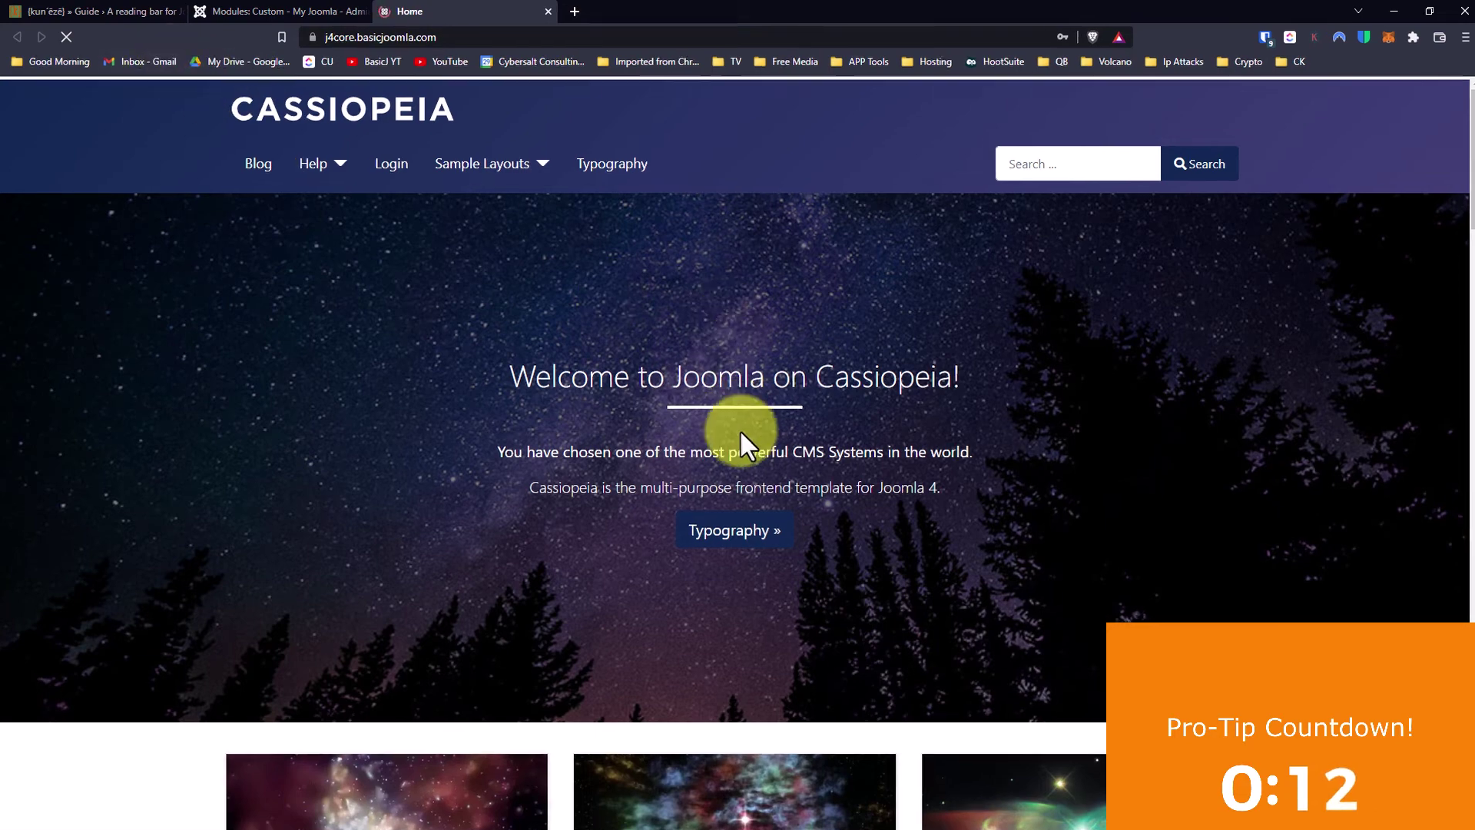
{"action": "scroll", "coordinate": [738, 549], "scroll_direction": "down", "scroll_amount": 10}
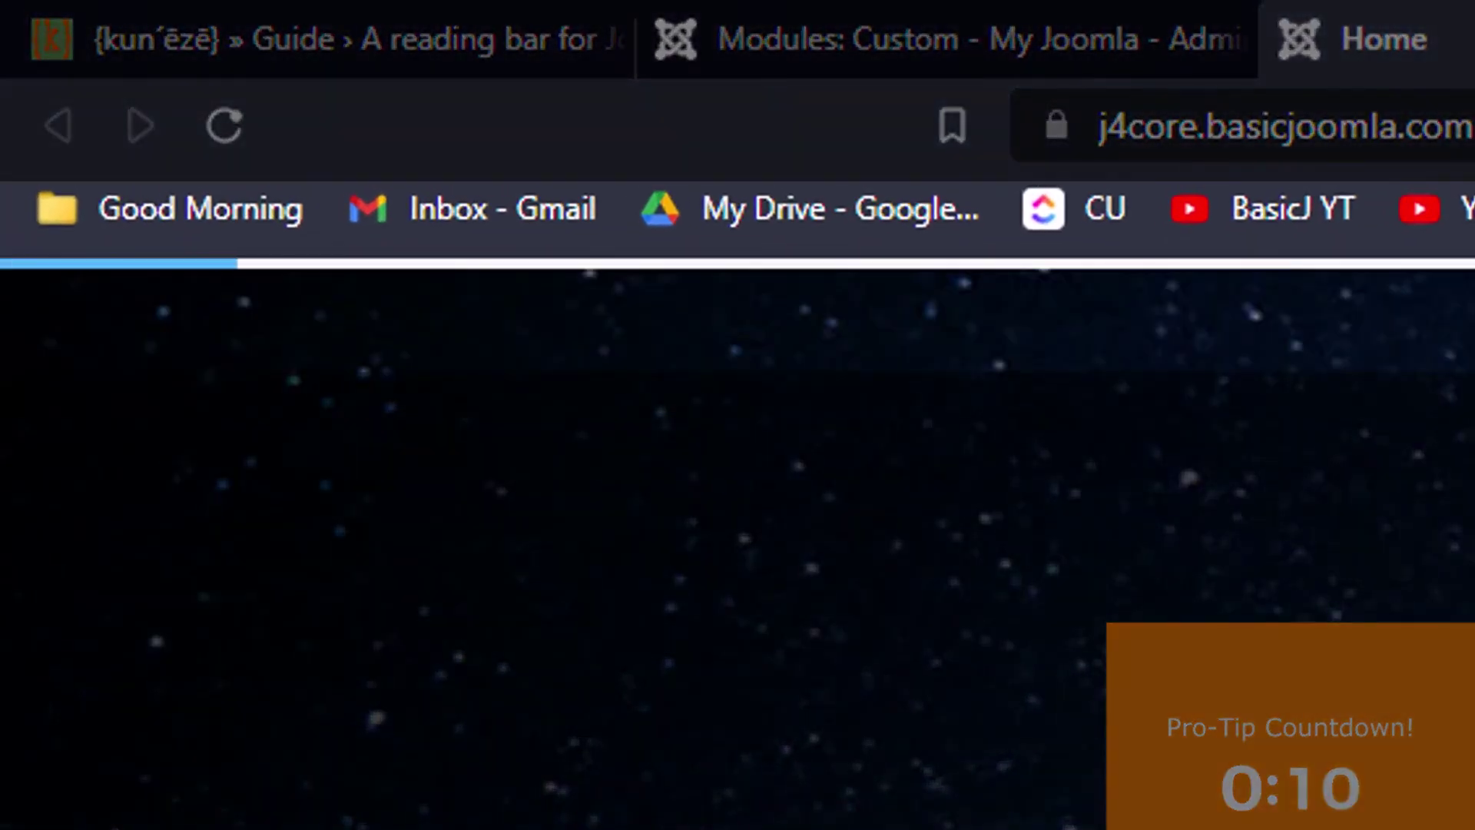
{"action": "scroll", "coordinate": [948, 527], "scroll_direction": "down", "scroll_amount": 10}
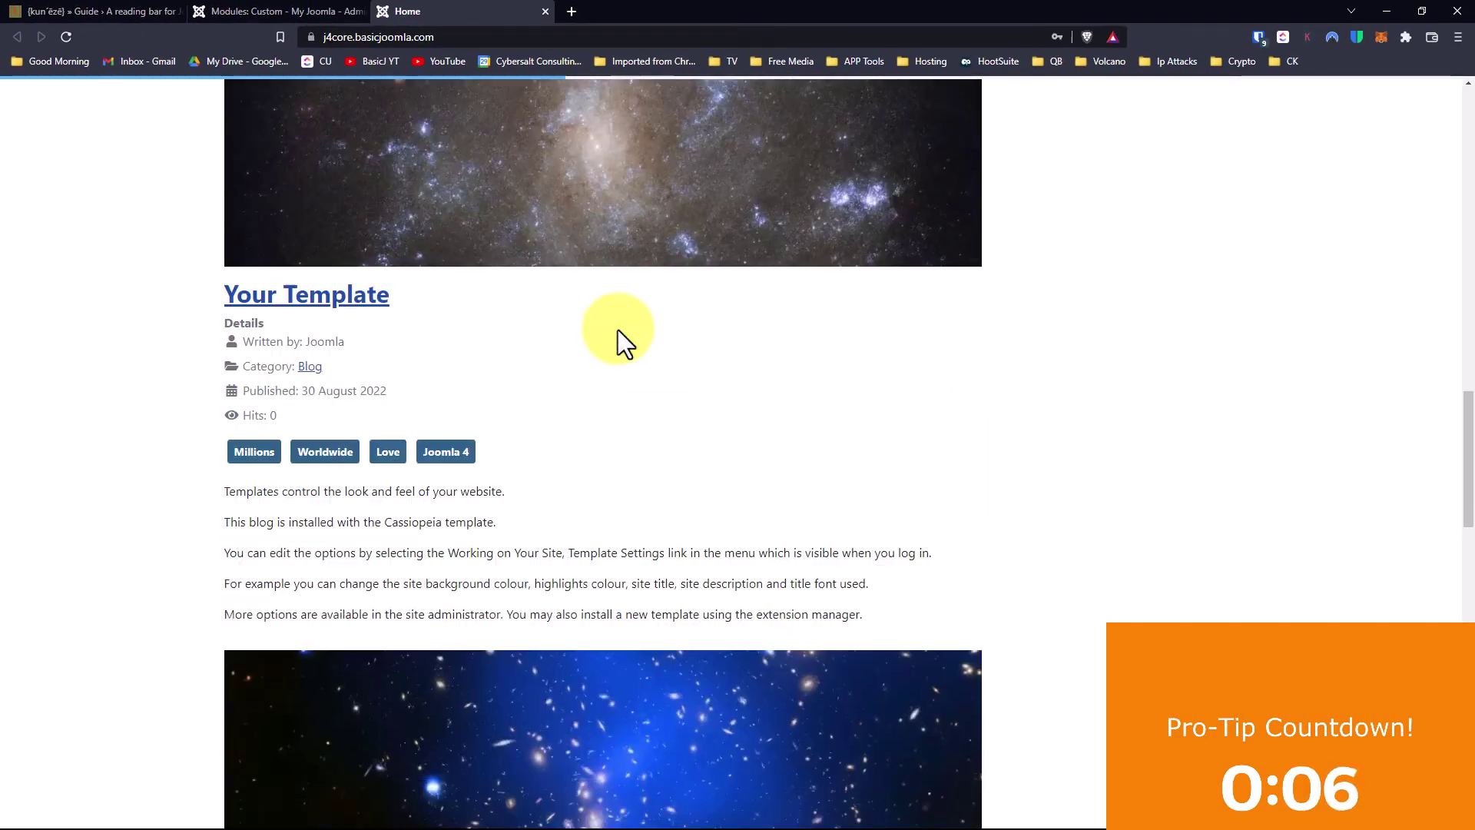
{"action": "scroll", "coordinate": [618, 329], "scroll_direction": "down", "scroll_amount": 10}
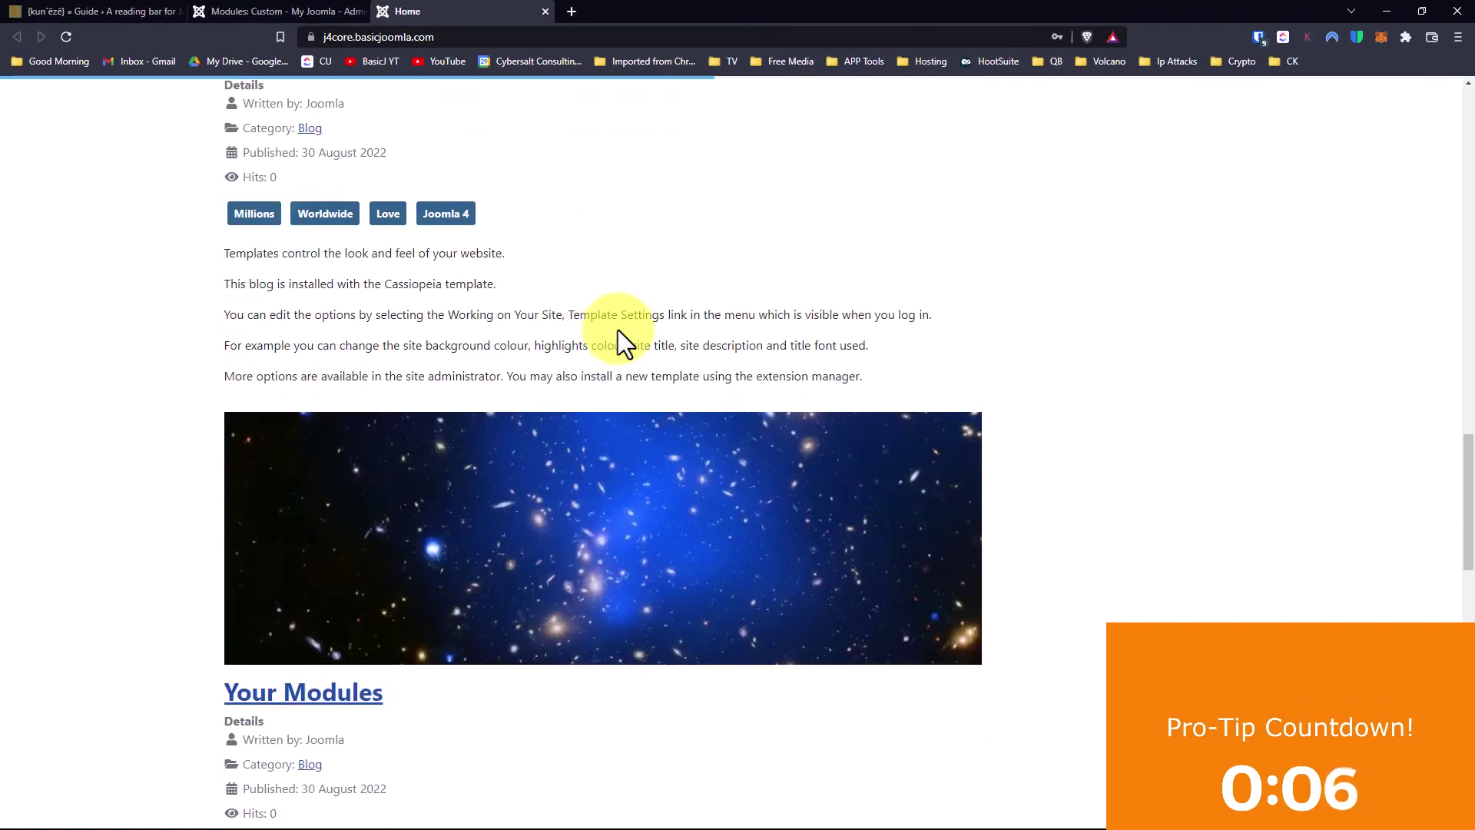
{"action": "scroll", "coordinate": [618, 329], "scroll_direction": "down", "scroll_amount": 8}
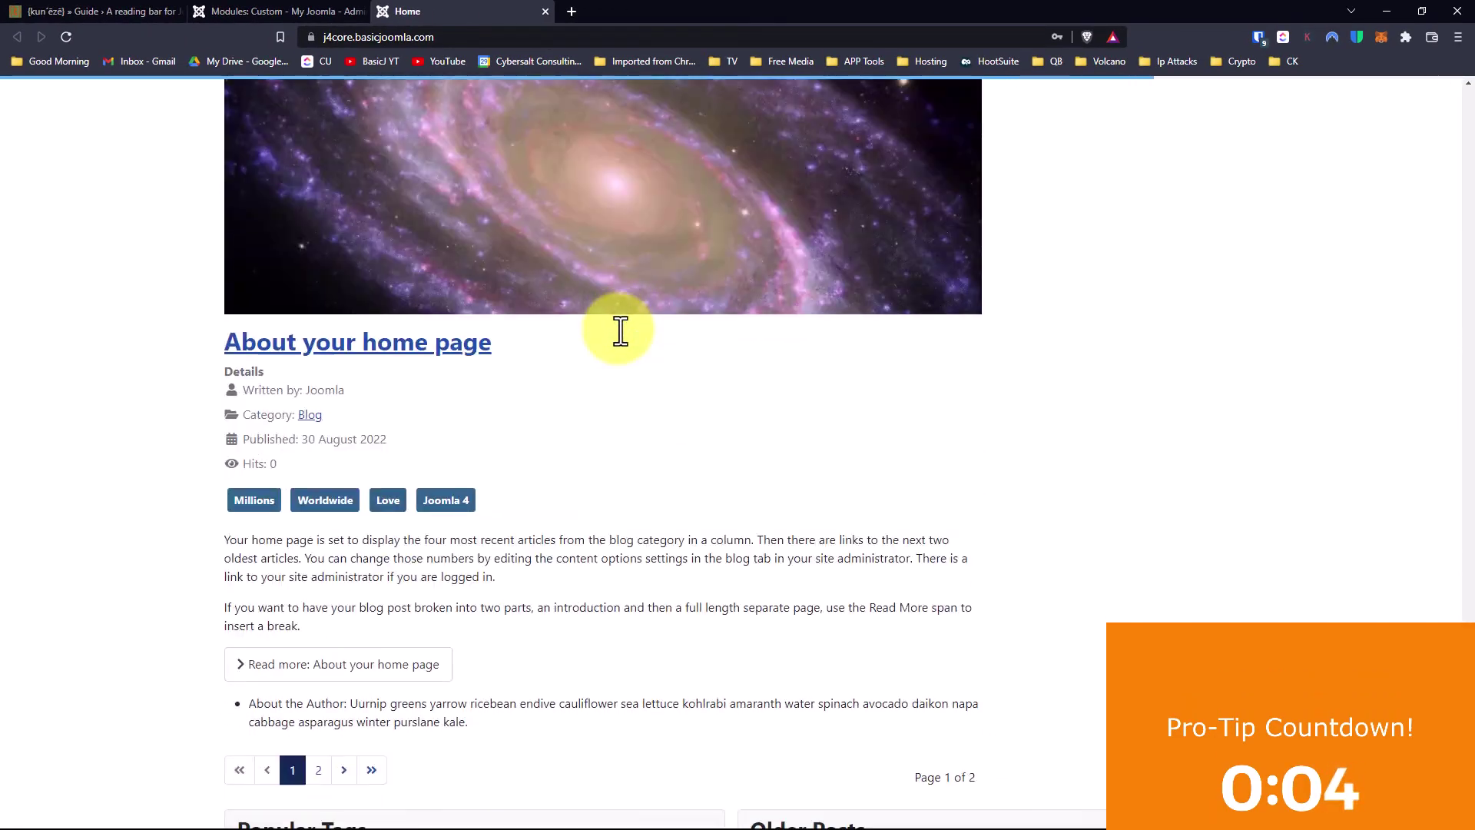
{"action": "key", "text": "Home"}
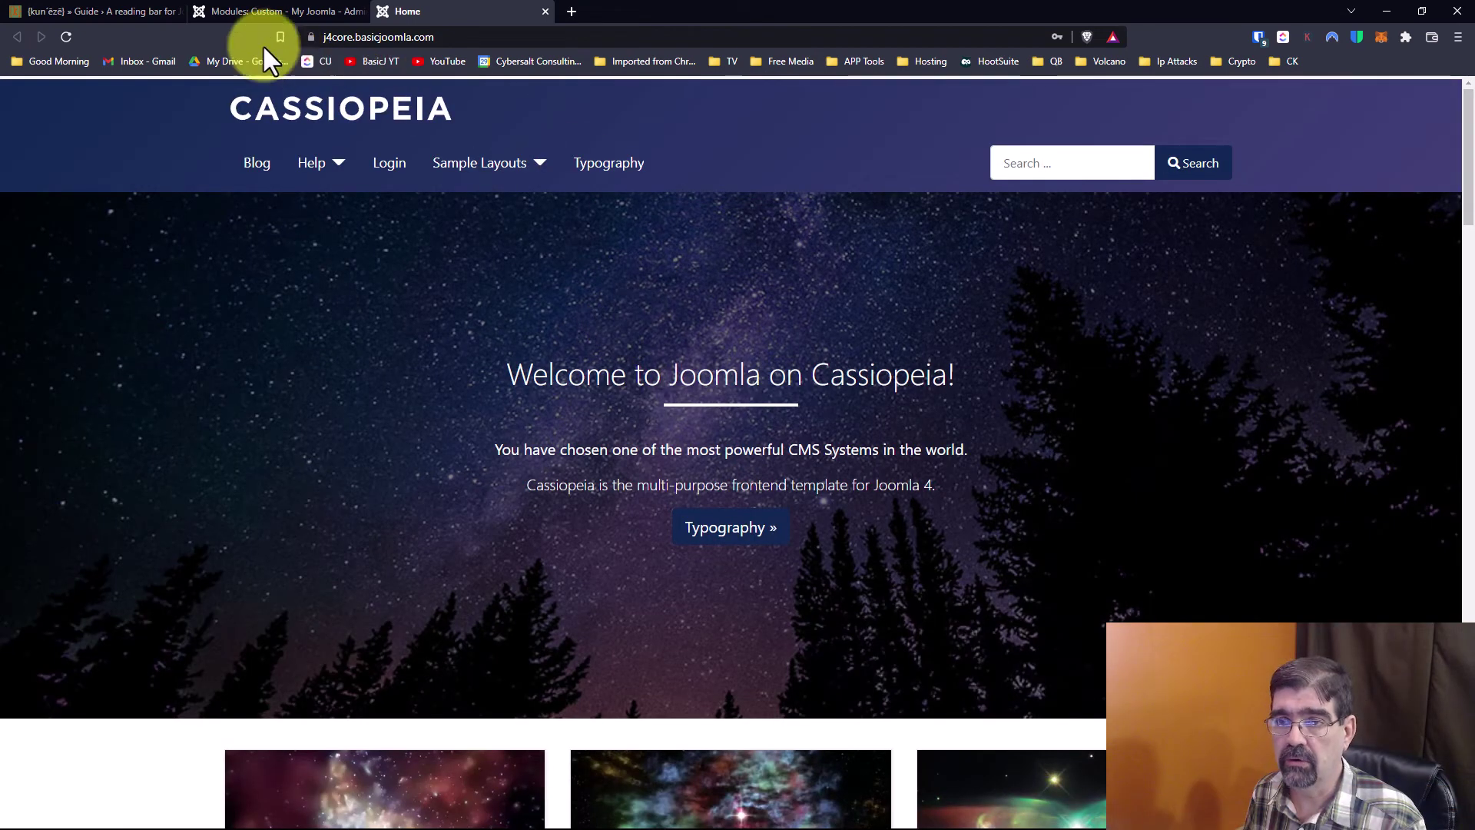
- Change the progress bar colour in the module code from 57b4fc to fe9900
{"action": "left_click", "coordinate": [237, 12]}
{"action": "scroll", "coordinate": [842, 284], "scroll_direction": "down", "scroll_amount": 2}
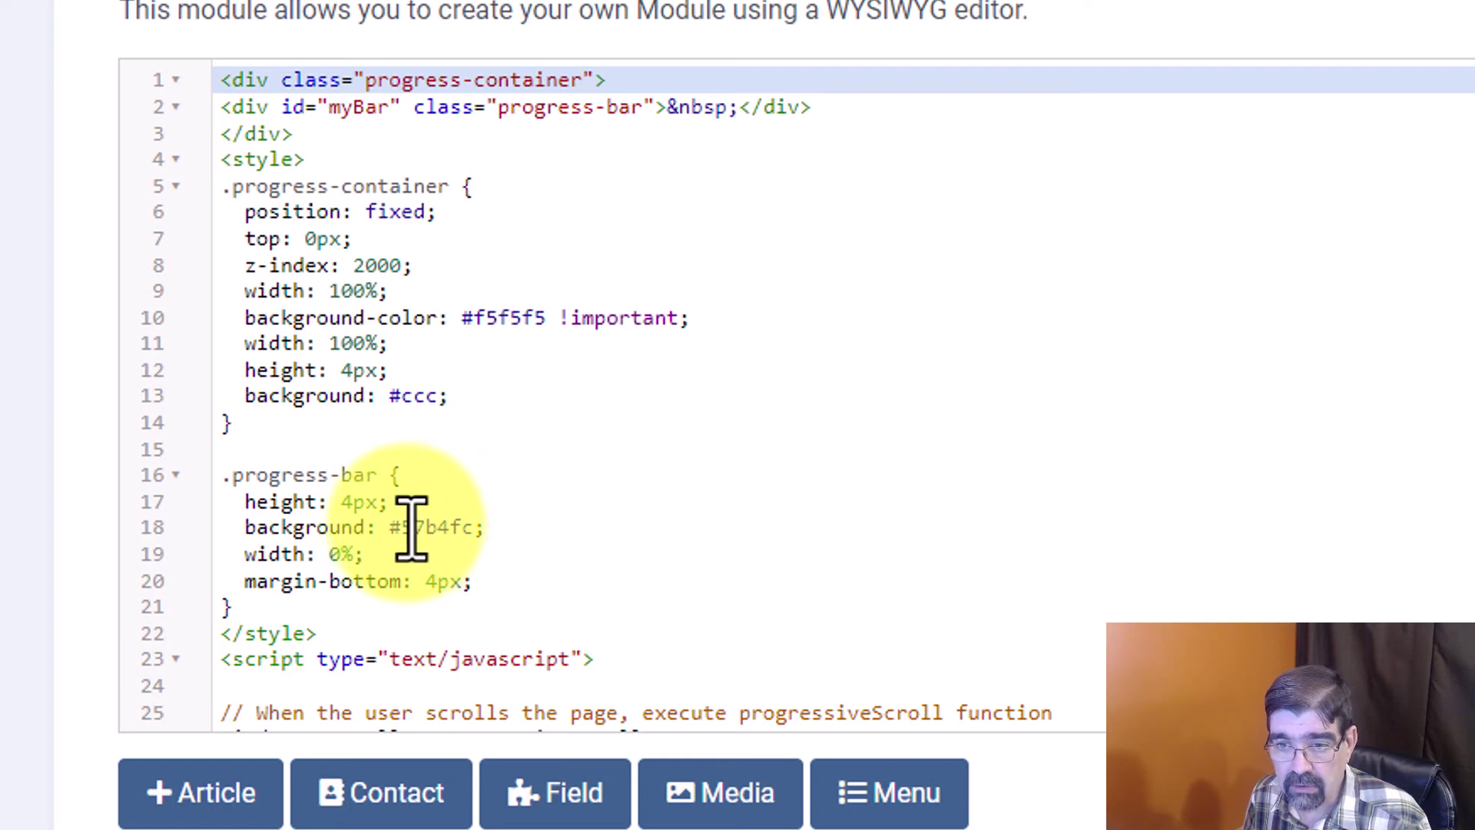
{"action": "left_click_drag", "start_coordinate": [401, 527], "coordinate": [474, 528]}
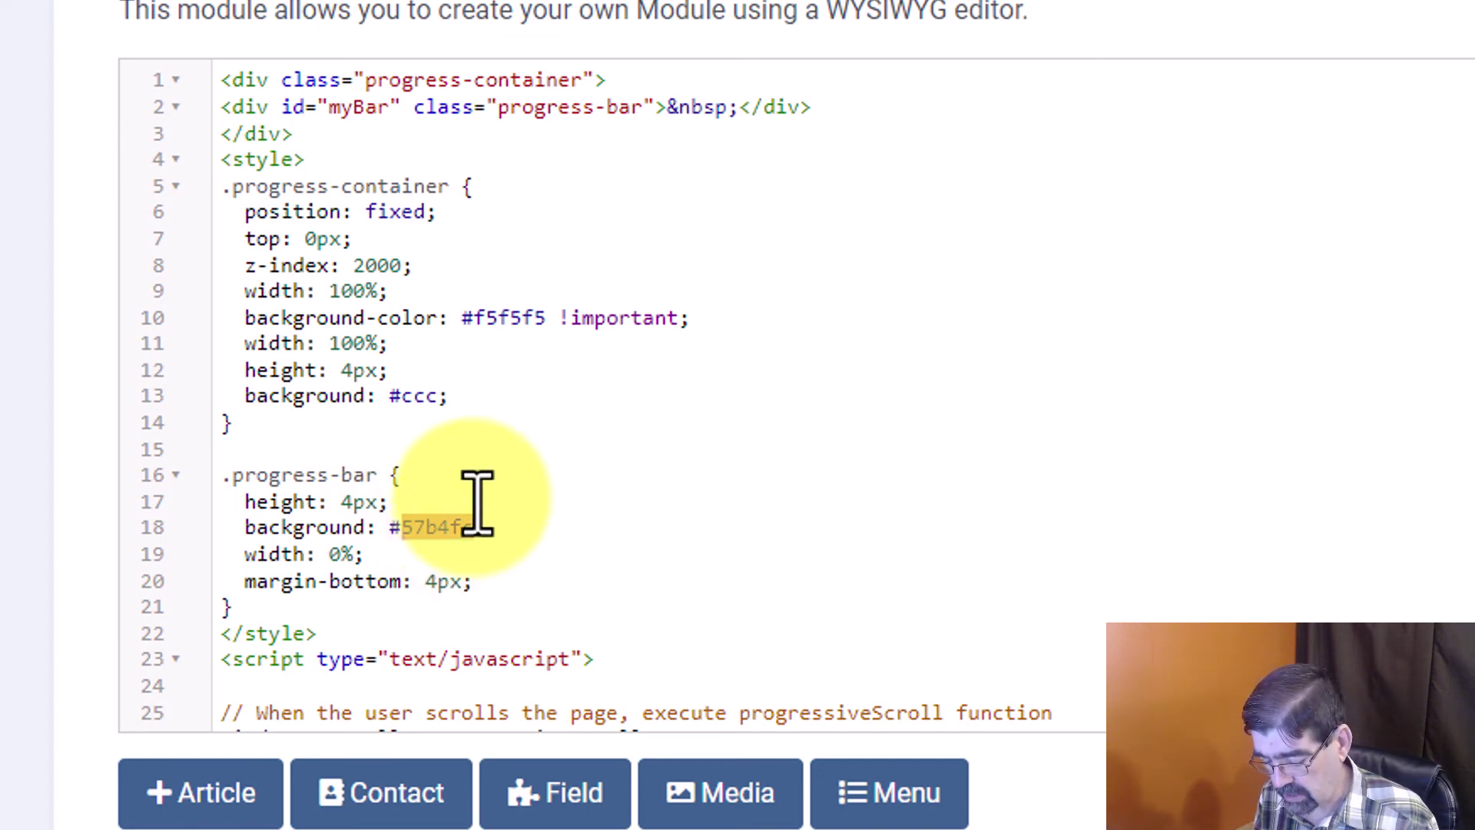
{"action": "type", "text": "f"}
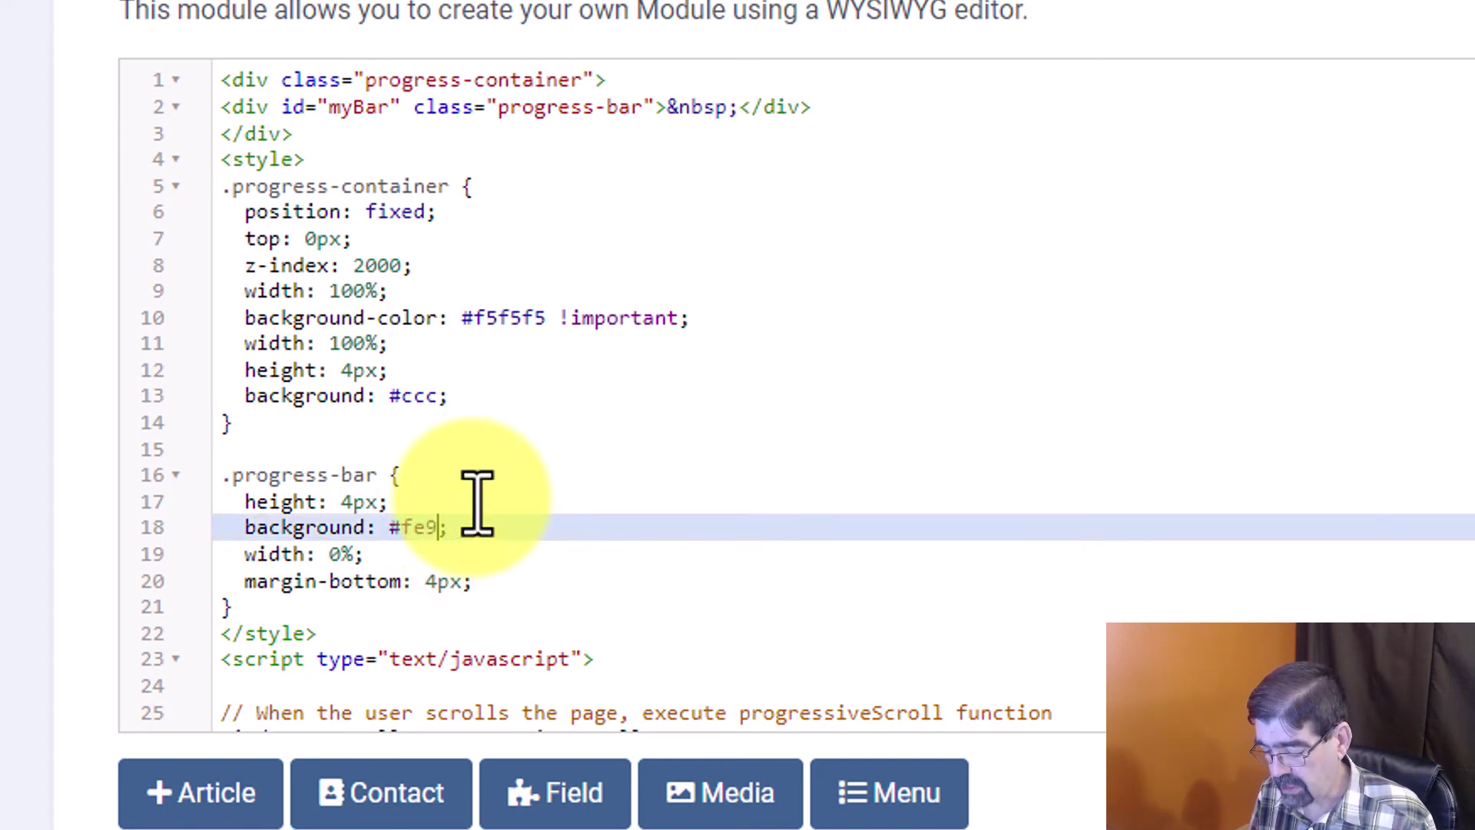
- Raise the progress bar height on line 17 from 4px to 14px
{"action": "double_click", "coordinate": [350, 503]}
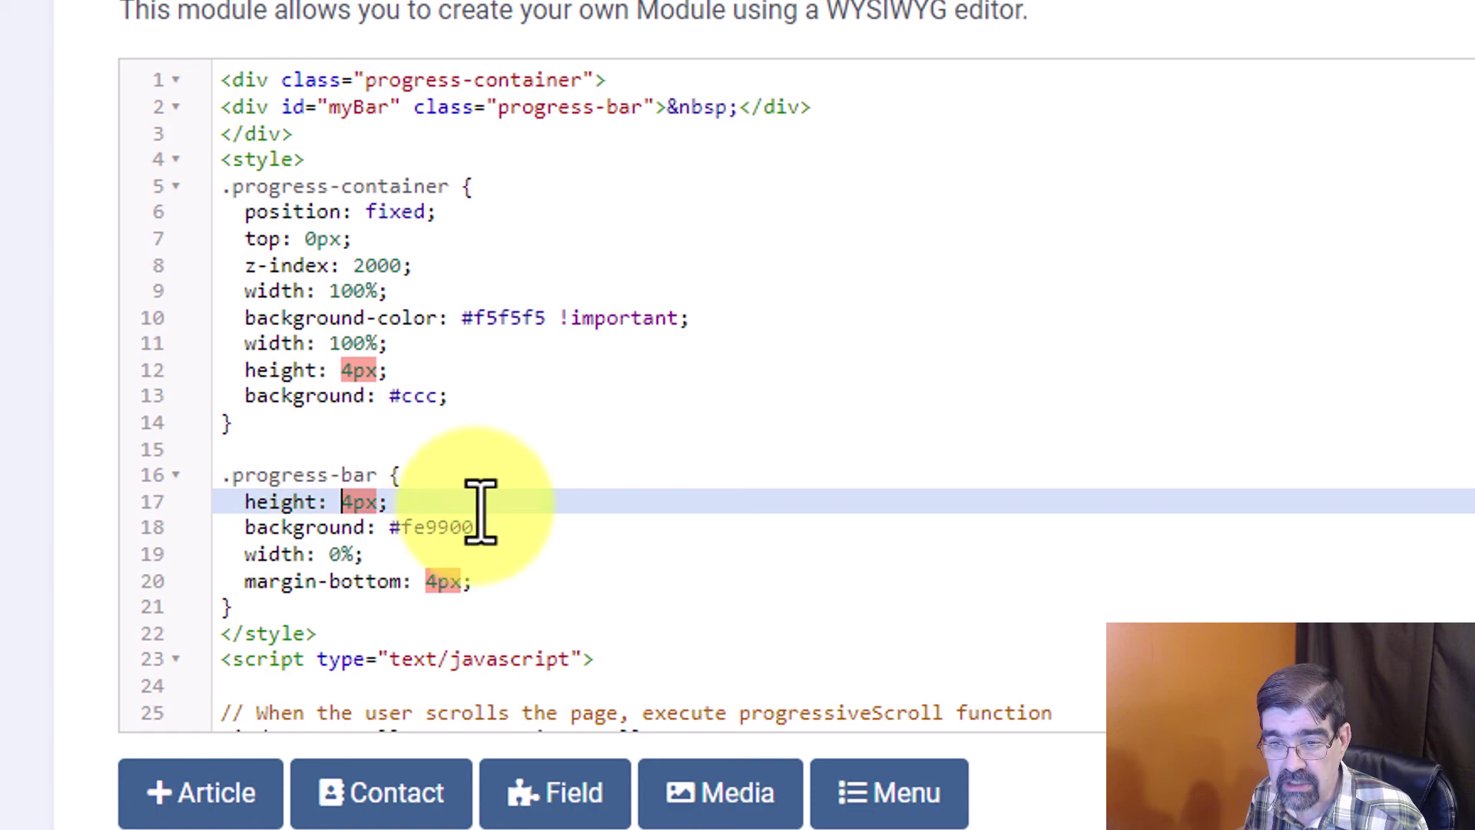
{"action": "key", "text": "Left"}
{"action": "type", "text": "1"}
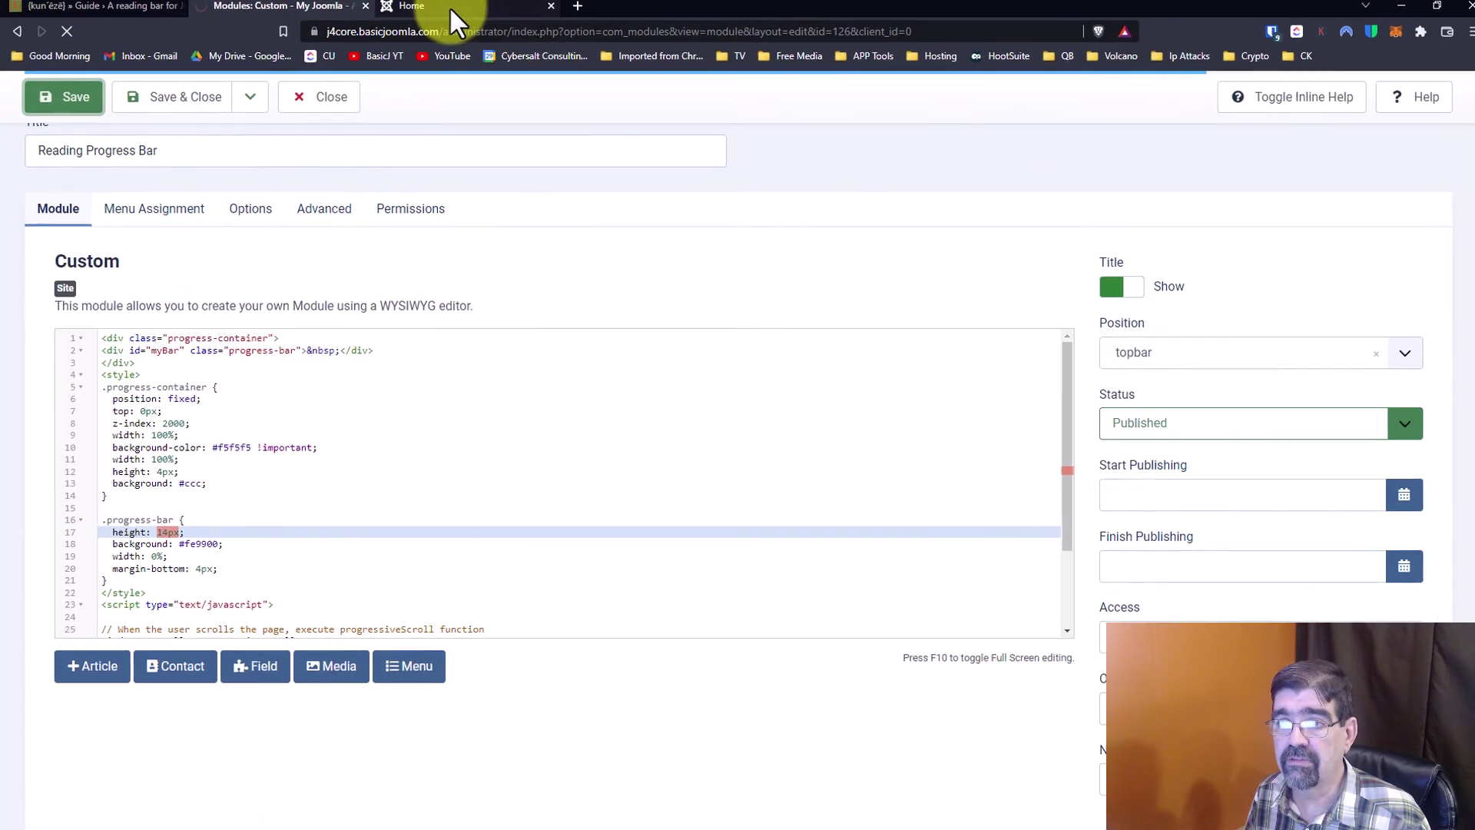
- Reload the site home page and scroll down to check the thicker orange progress bar fills
{"action": "left_click", "coordinate": [446, 12]}
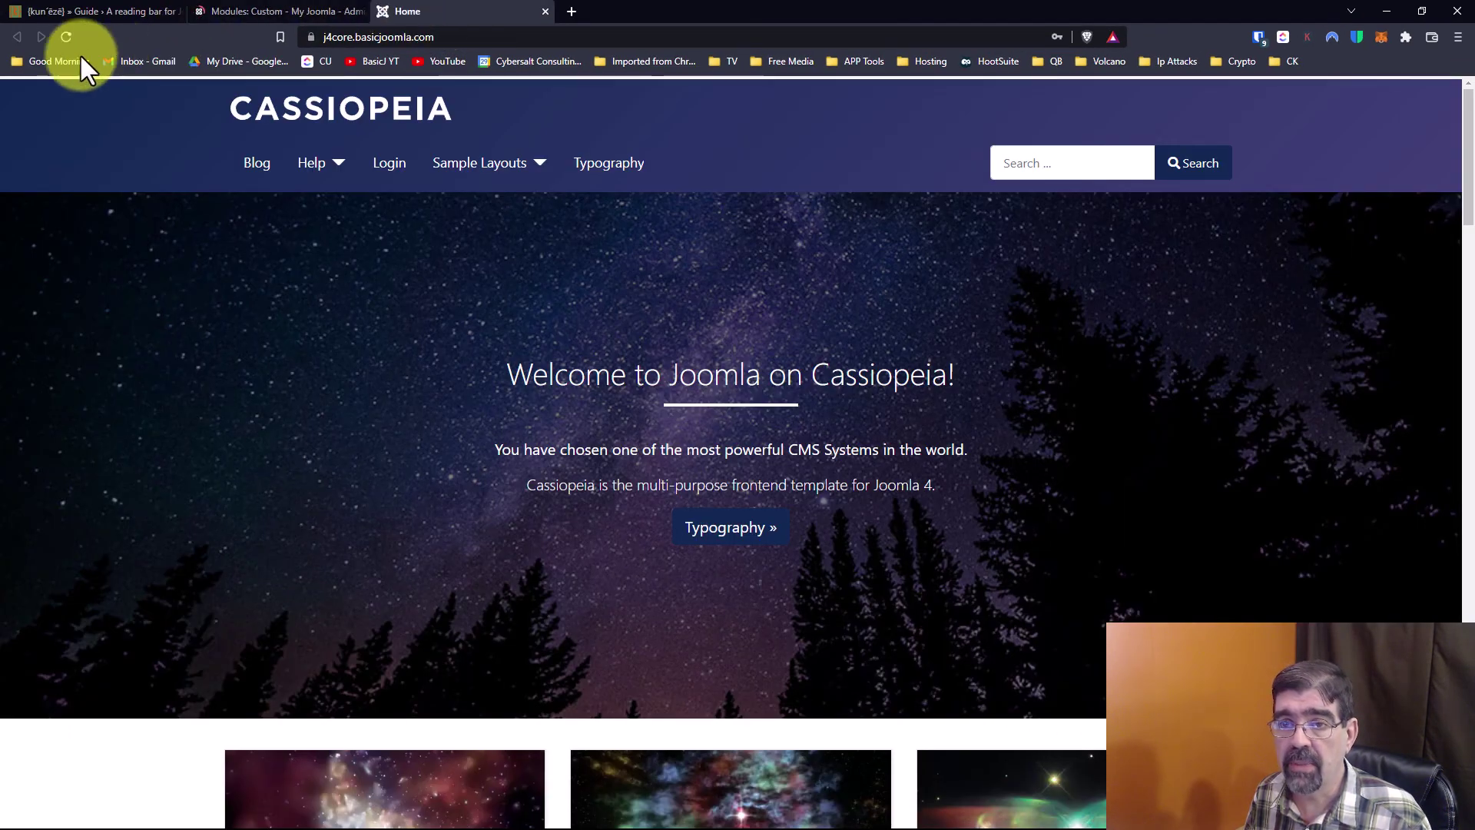
{"action": "left_click", "coordinate": [468, 37]}
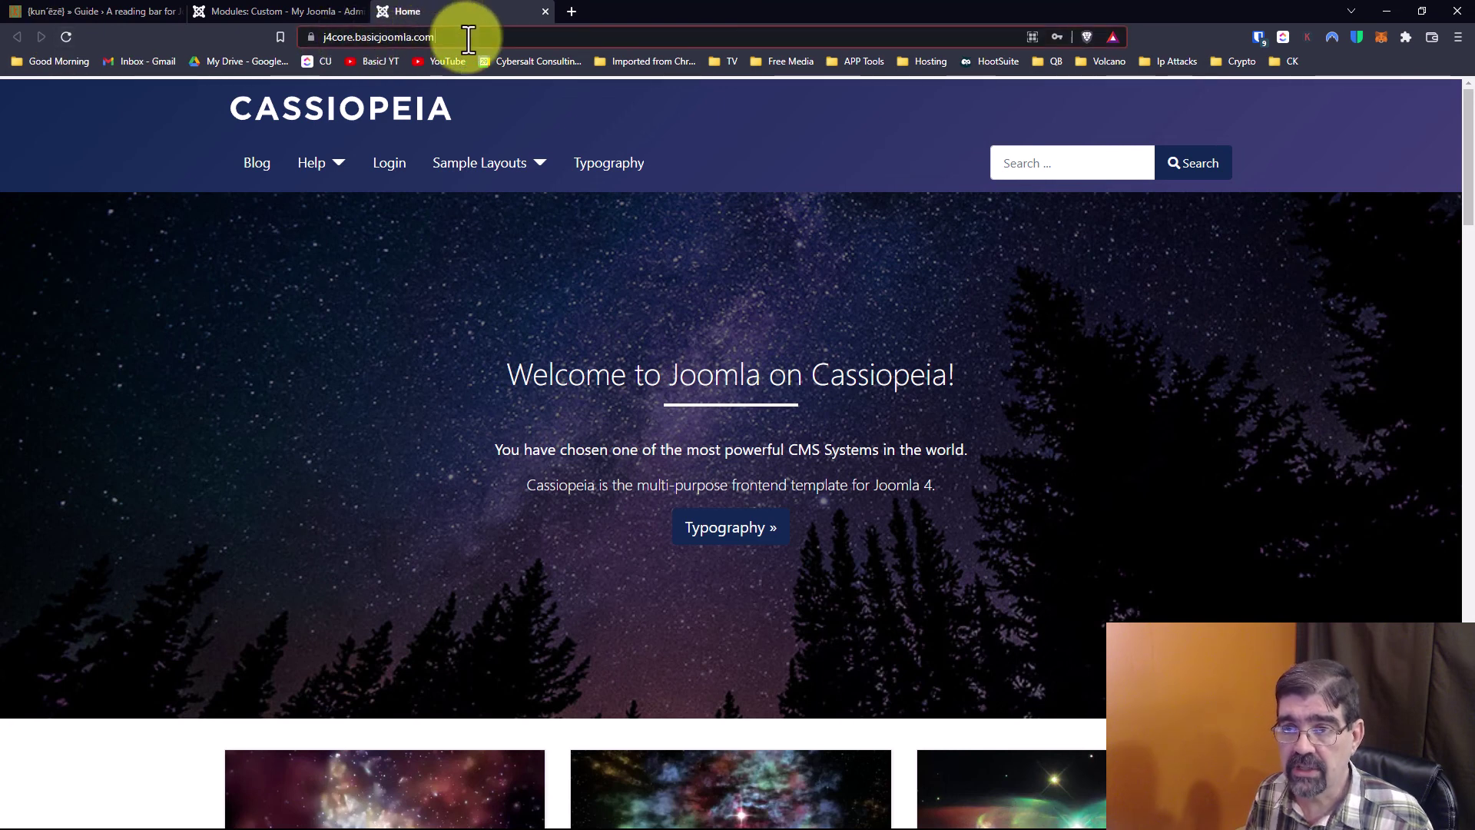
{"action": "left_click", "coordinate": [468, 37]}
{"action": "key", "text": "Return"}
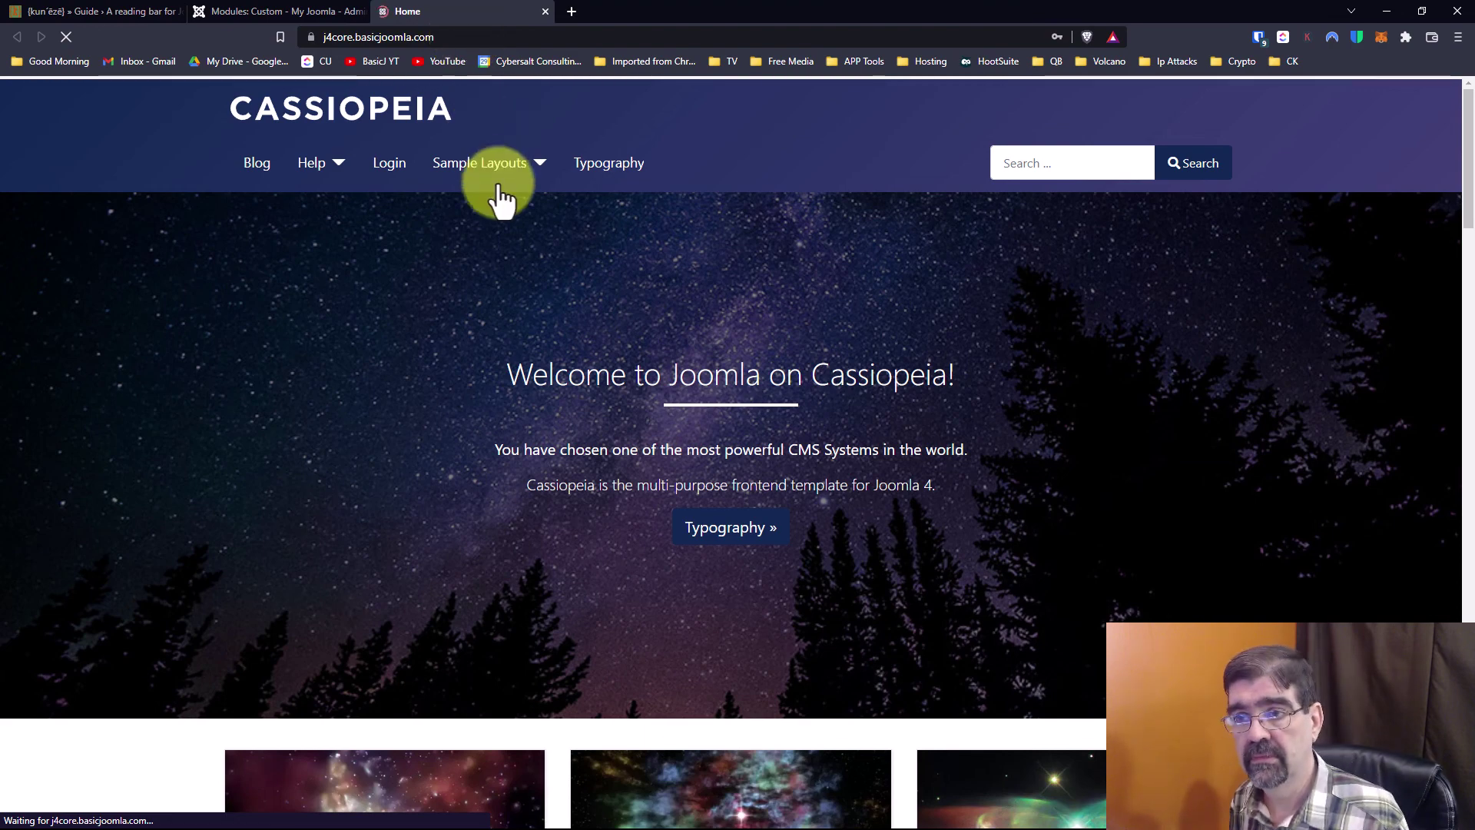
{"action": "scroll", "coordinate": [541, 228], "scroll_direction": "down", "scroll_amount": 4}
{"action": "scroll", "coordinate": [541, 230], "scroll_direction": "down", "scroll_amount": 9}
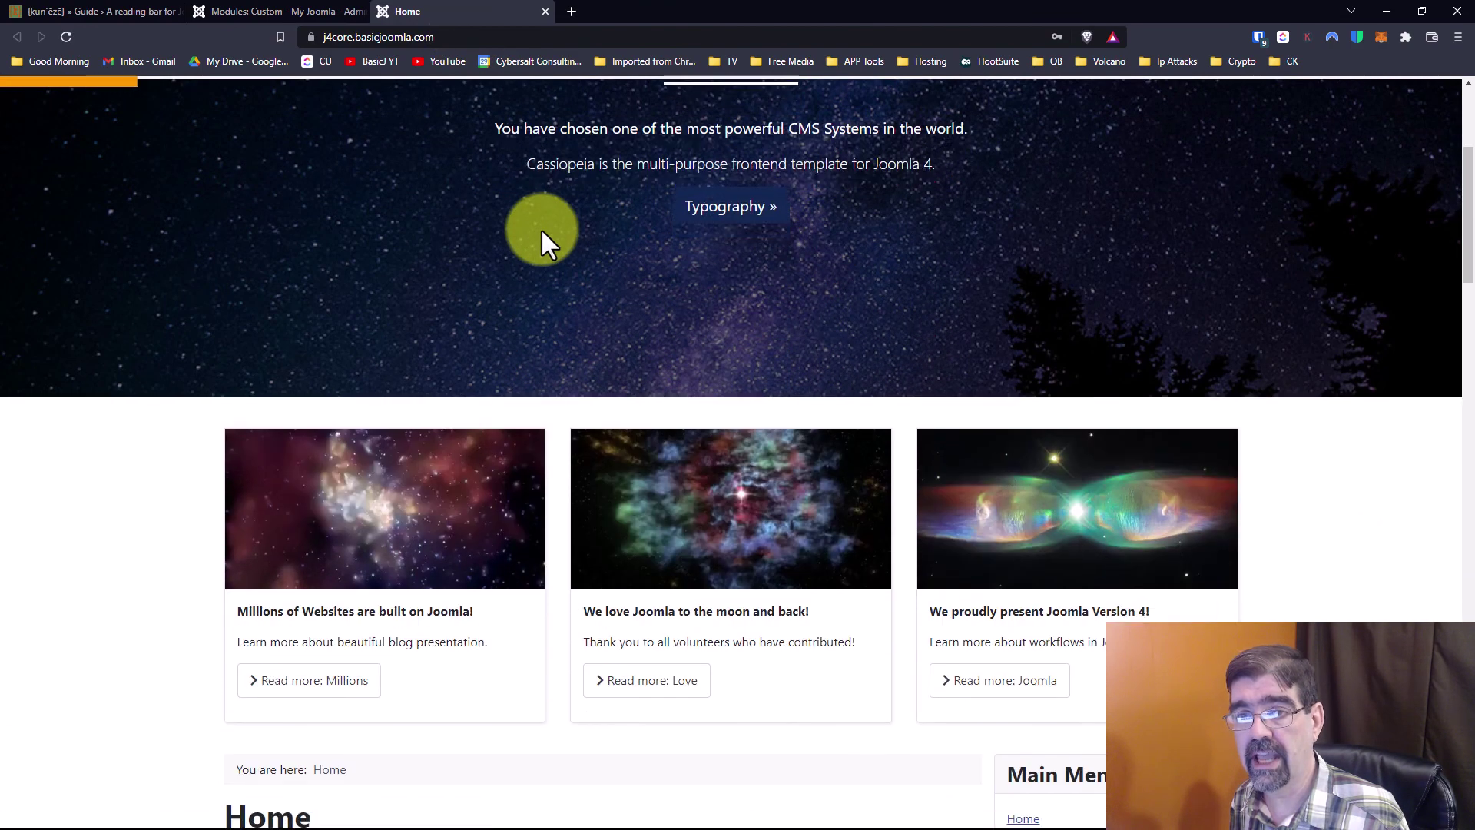
{"action": "scroll", "coordinate": [541, 231], "scroll_direction": "down", "scroll_amount": 9}
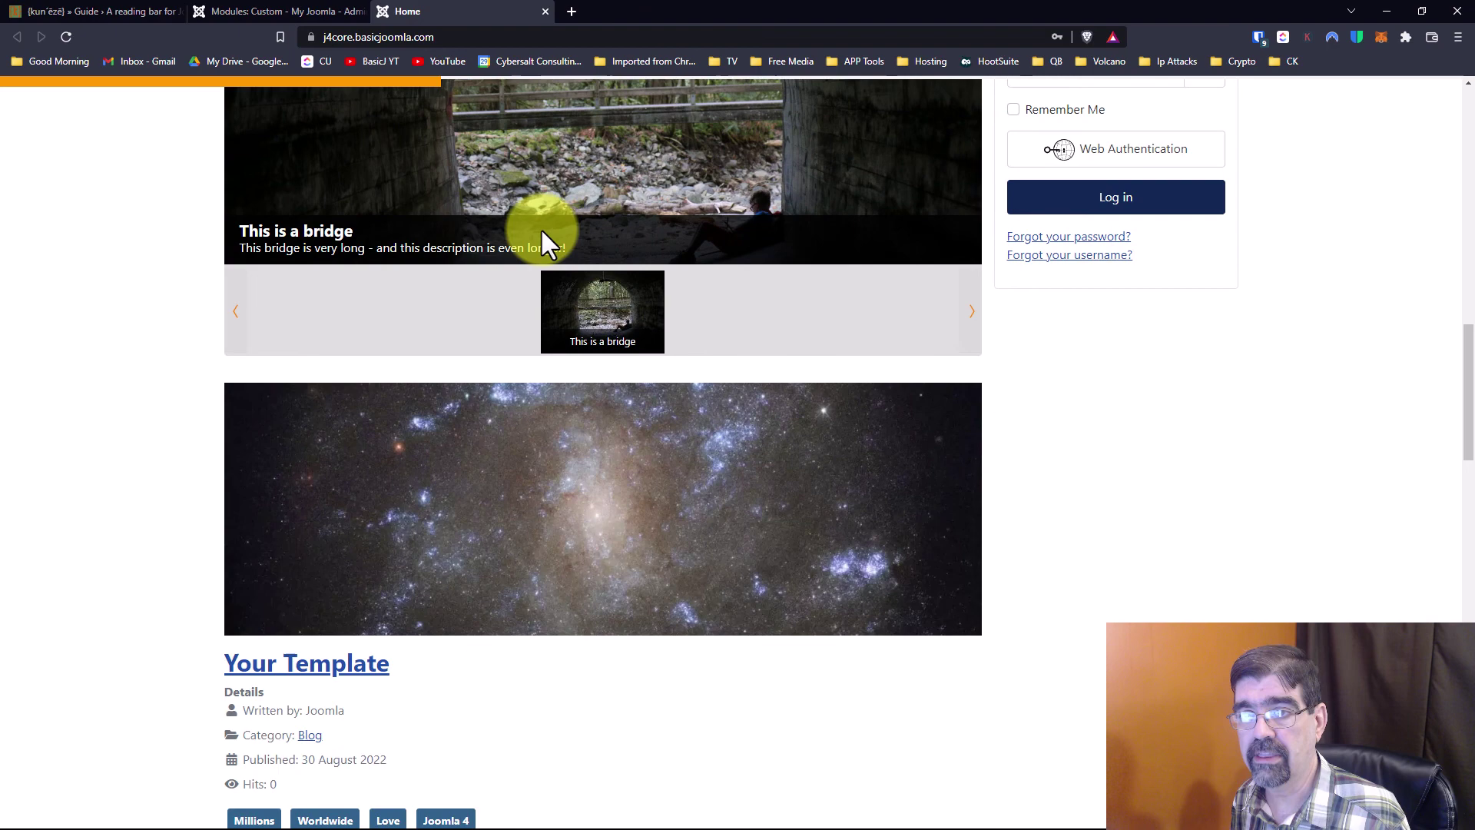